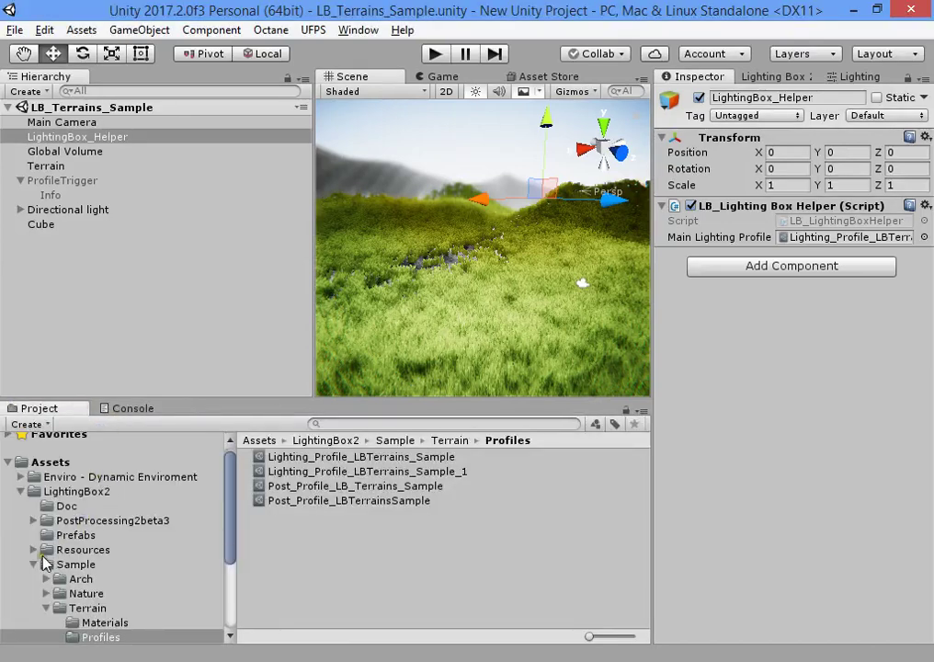
# Collapse the LightingBox2 asset folder and expand the UFPS folder in the project's assets.
pyautogui.click(35, 564)
pyautogui.click(27, 493)
pyautogui.click(22, 492)
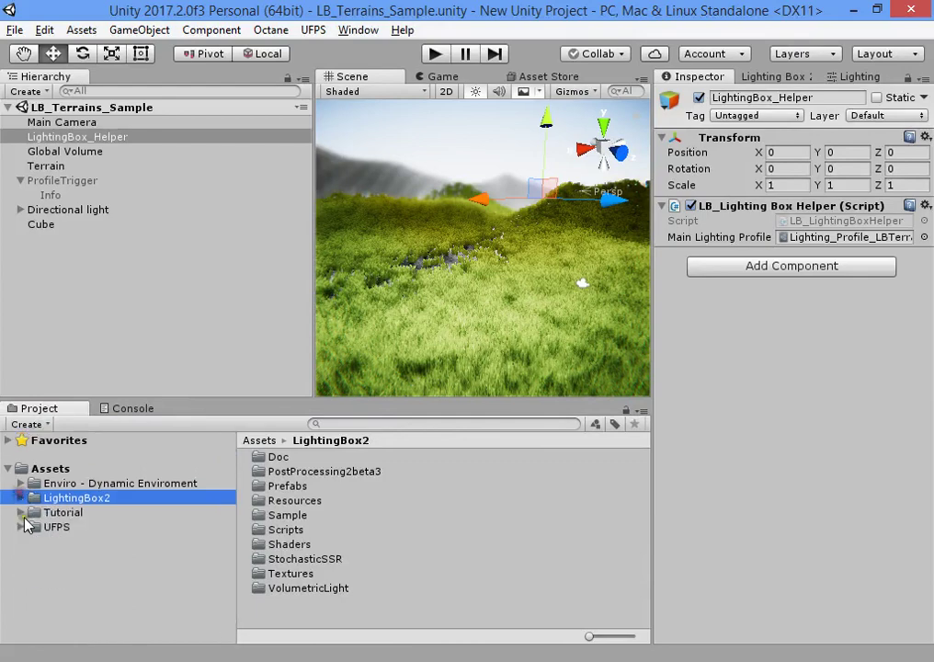
pyautogui.click(27, 526)
pyautogui.click(21, 526)
pyautogui.scroll(-3, 45, 539)
pyautogui.scroll(3, 46, 540)
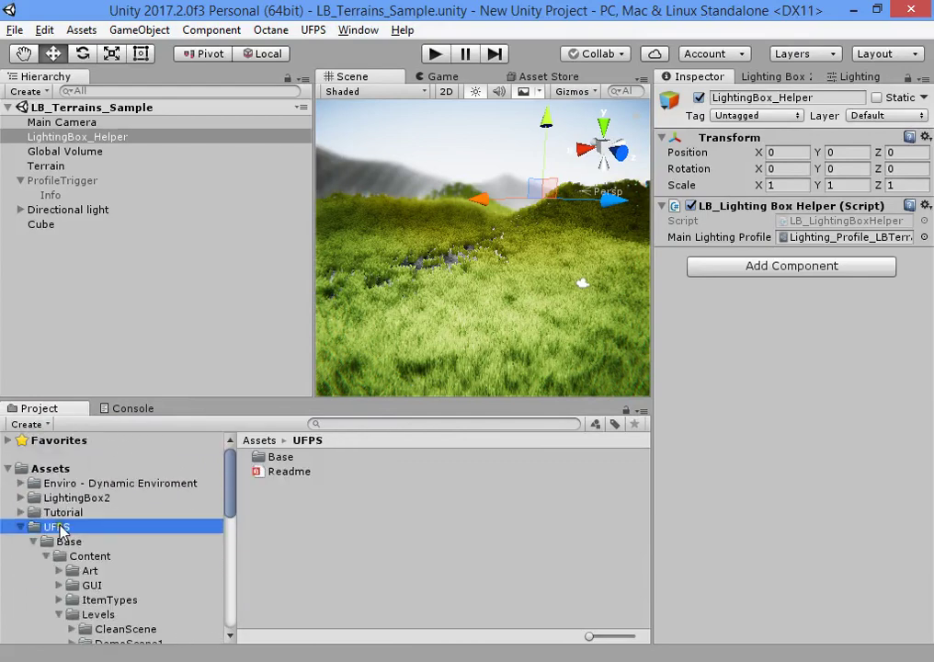
# Open the Prefabs folder under UFPS Base Content, with the Levels and Prefabs subfolders collapsed in the tree.
pyautogui.click(46, 556)
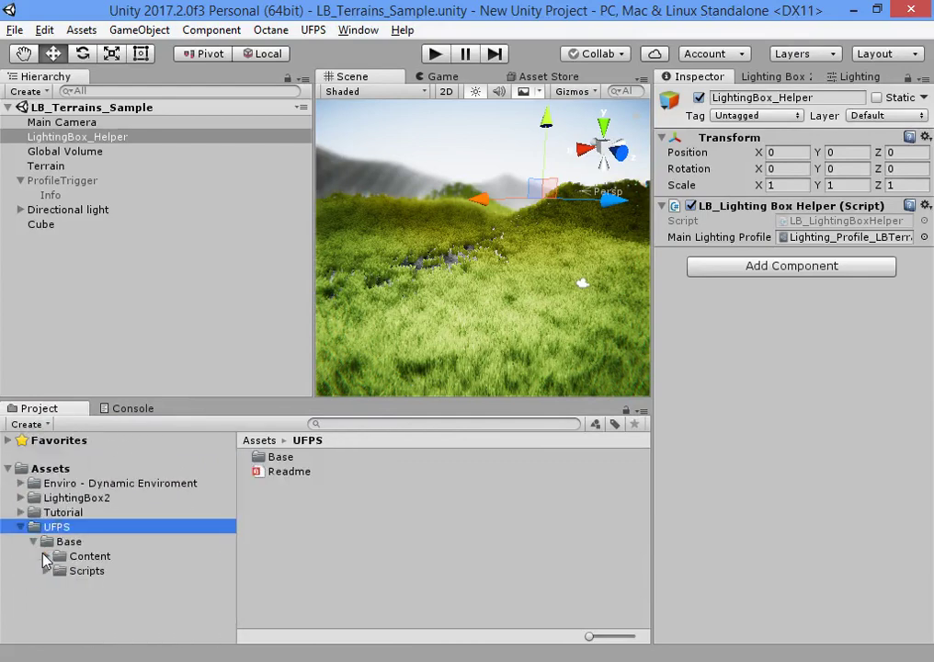
pyautogui.click(46, 556)
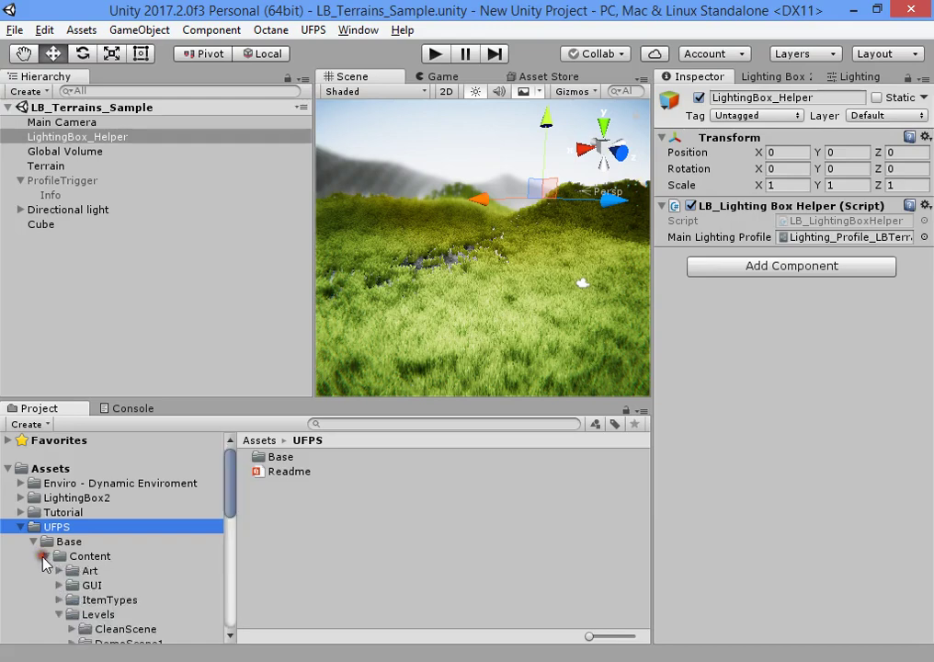
pyautogui.click(59, 614)
pyautogui.scroll(-2, 62, 616)
pyautogui.scroll(1, 68, 563)
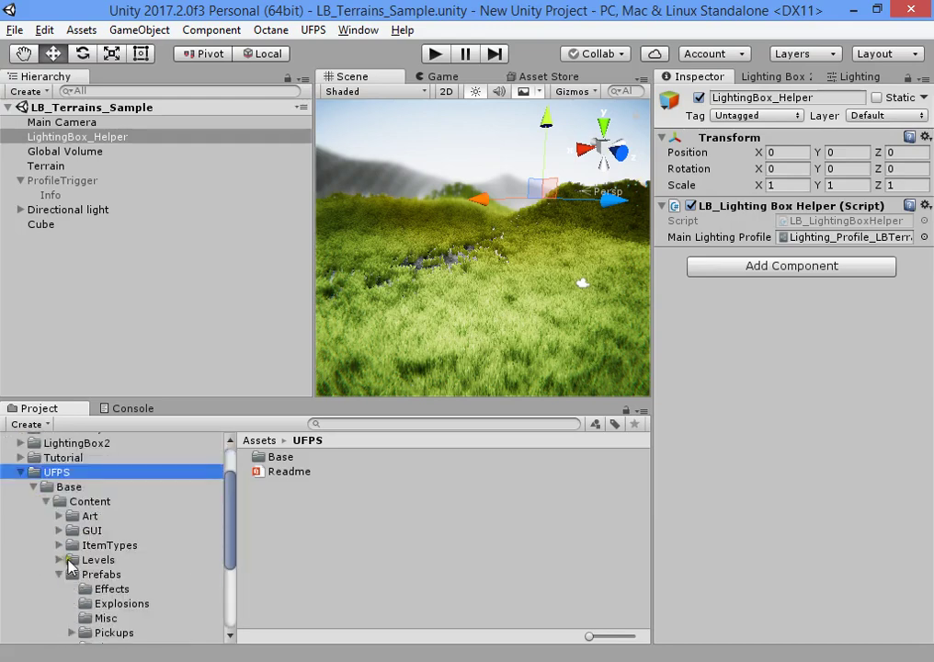
pyautogui.click(60, 573)
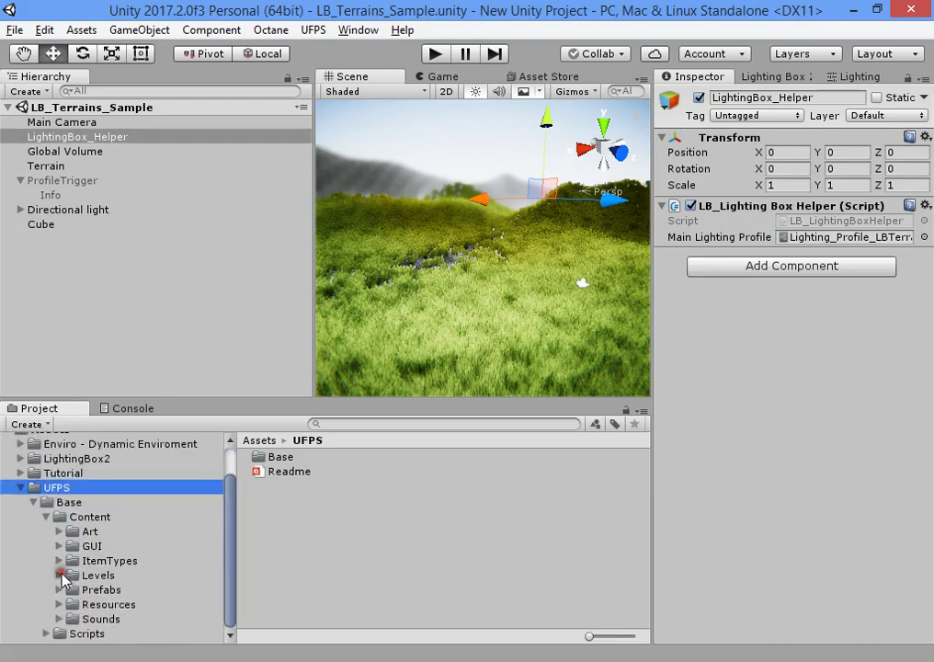
pyautogui.click(116, 590)
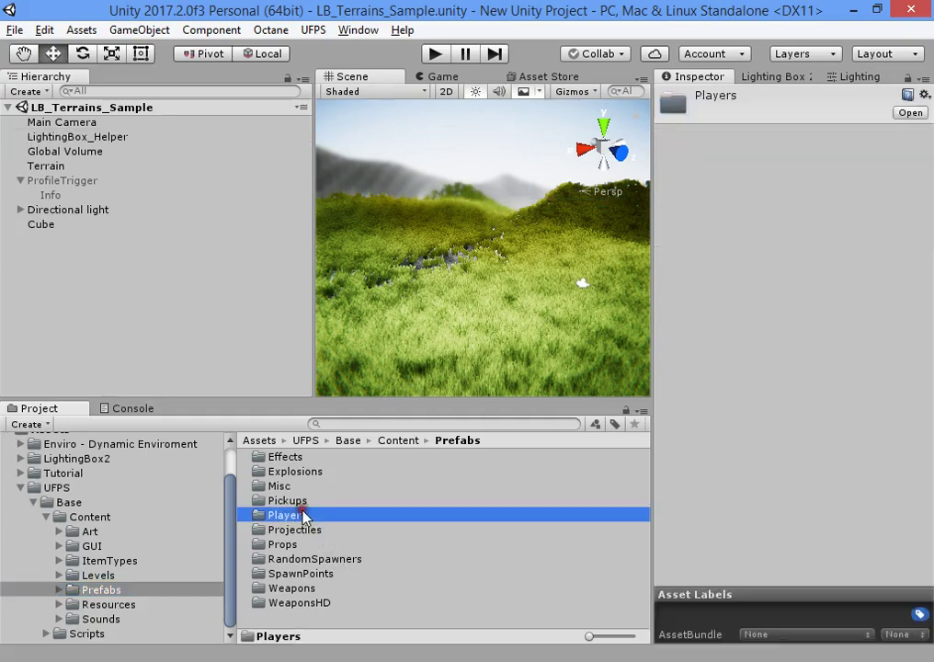
# Place the AdvancedPlayer prefab from the Players folder on the grass at about X 376, Y 3.8, Z 369.
pyautogui.doubleClick(287, 515)
pyautogui.moveTo(310, 457); pyautogui.dragTo(471, 305)
pyautogui.moveTo(470, 235); pyautogui.dragTo(469, 227)
pyautogui.press('f')
pyautogui.moveTo(452, 299); pyautogui.dragTo(462, 298, button='right')
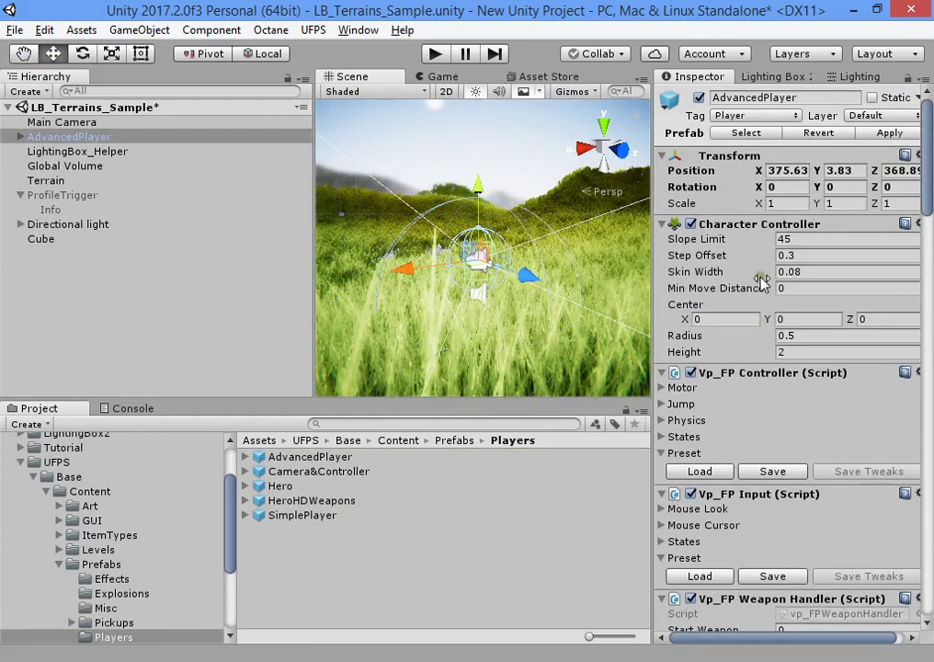
# Set the AdvancedPlayer's Character Controller height to 3.46 and centre Y to -0.93, and raise the player to Y 6.28.
pyautogui.moveTo(714, 352); pyautogui.dragTo(741, 315)
pyautogui.moveTo(477, 186); pyautogui.dragTo(477, 112)
pyautogui.moveTo(461, 242); pyautogui.dragTo(492, 202, button='right')
pyautogui.press('w')
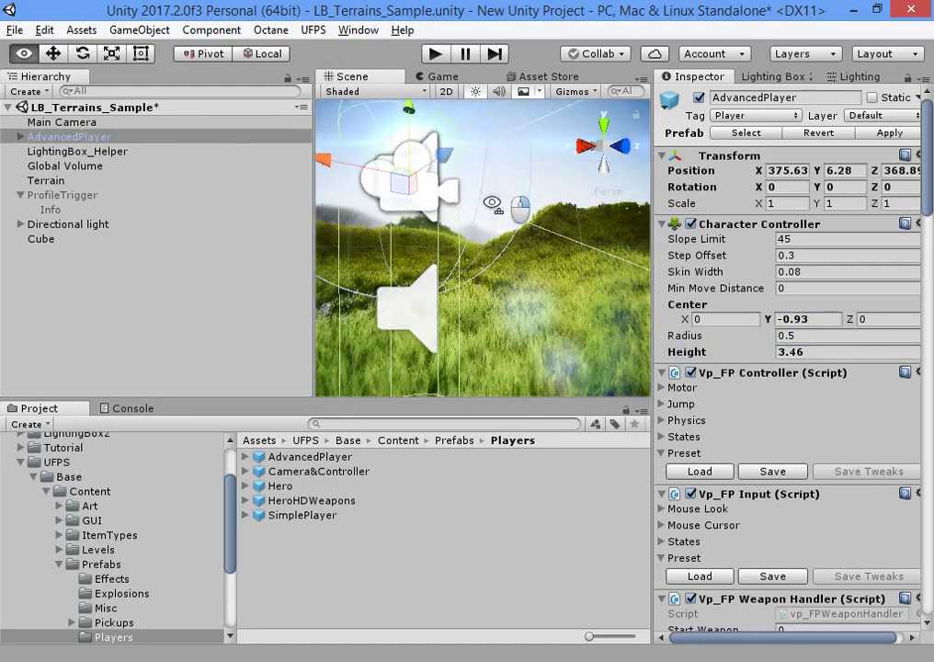
pyautogui.press('f')
# Try placing the Machinegun prefab from the UFPS Weapons folder near the player, and undo the placement.
pyautogui.scroll(-3, 110, 589)
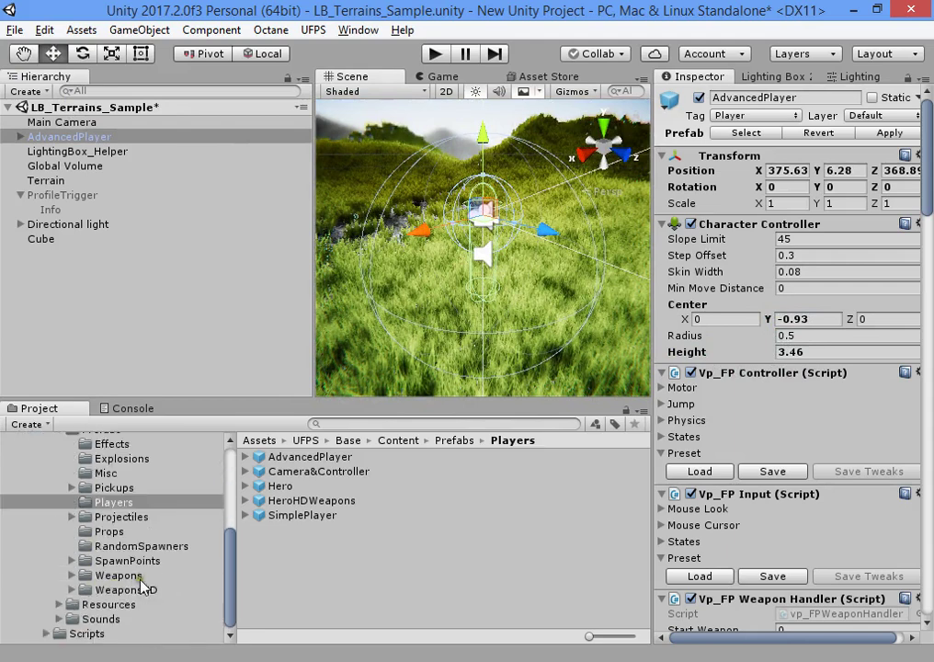
pyautogui.click(117, 574)
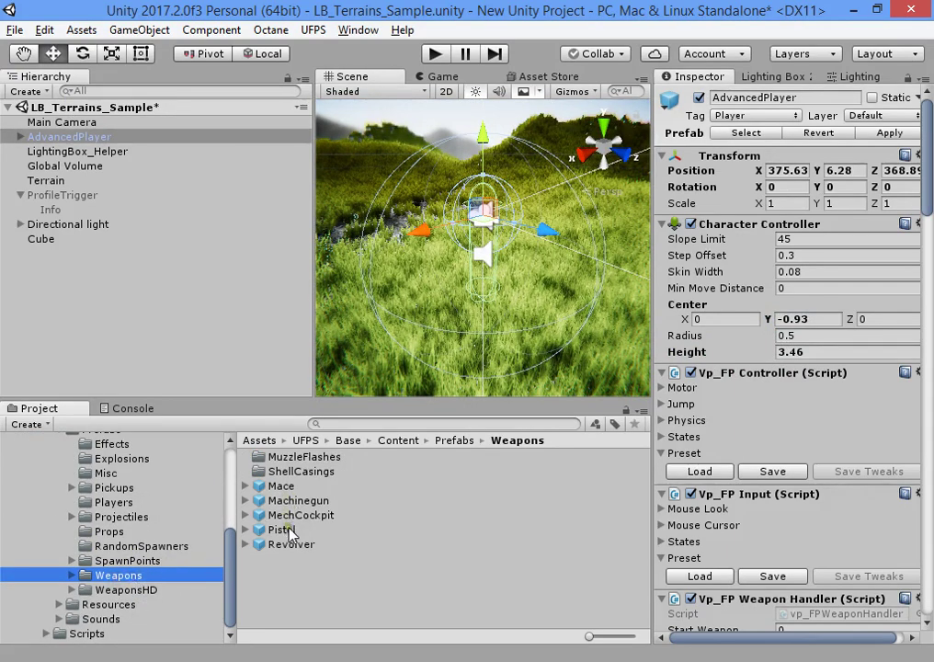
pyautogui.moveTo(283, 502); pyautogui.dragTo(536, 290)
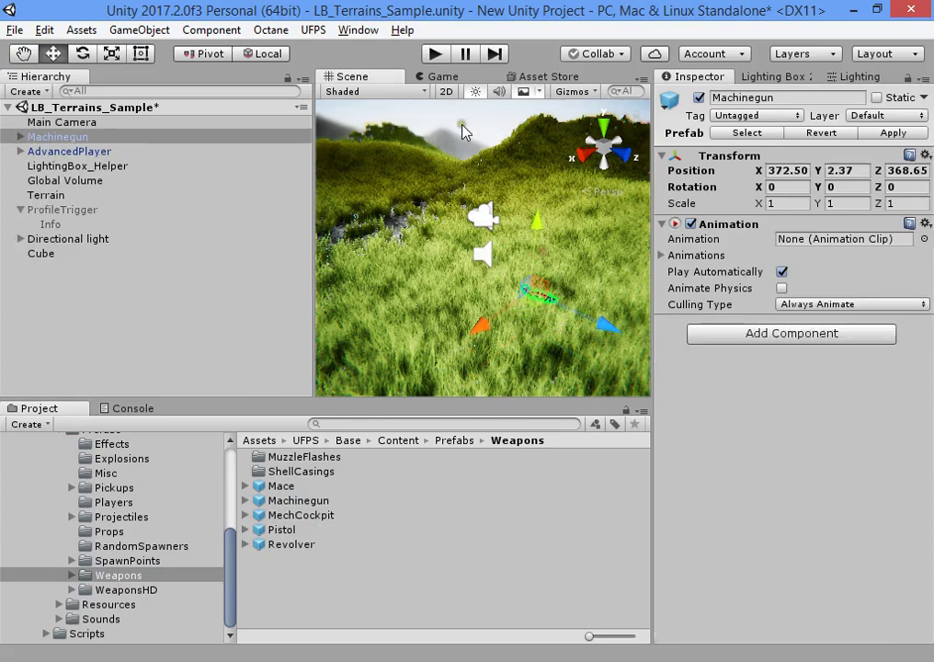
pyautogui.click(460, 122)
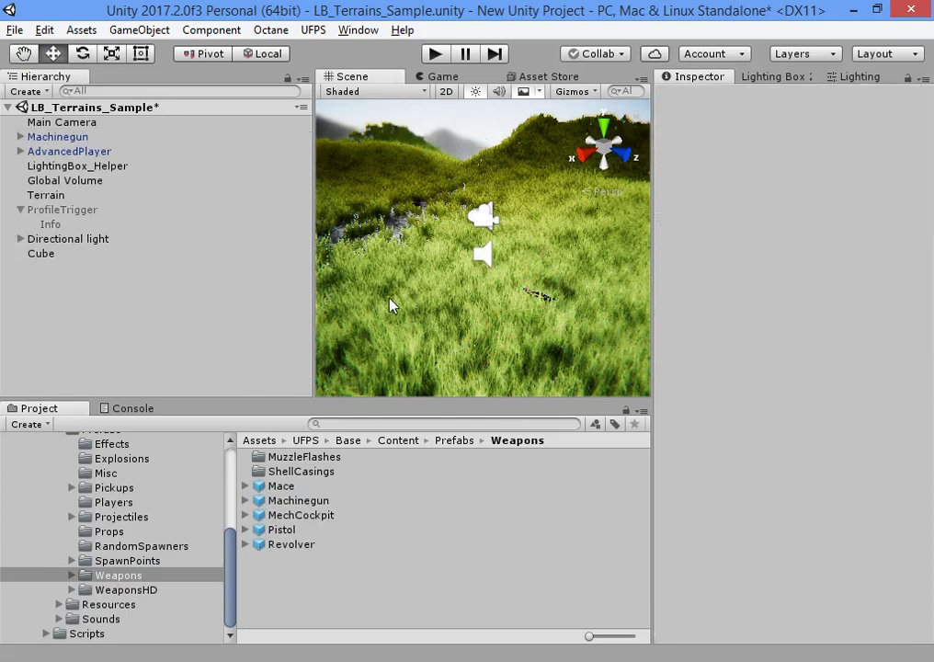
pyautogui.hotkey('ctrl', 'z')
pyautogui.hotkey('ctrl', 'z')
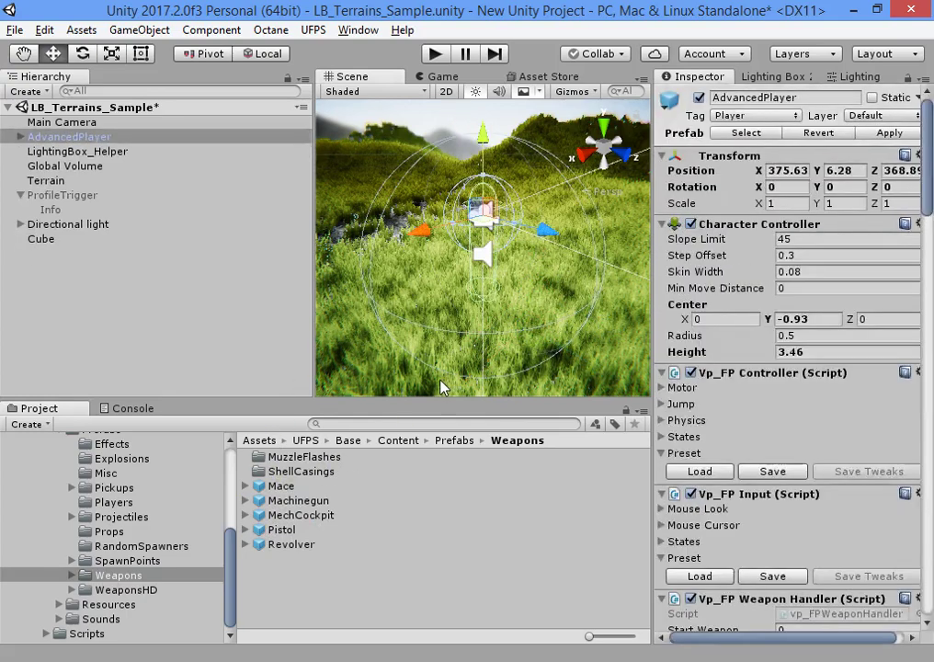
# Place the PickupMachinegun prefab from the Pickups Weapons folder on the terrain near the player, at about X 372, Y 0.4, Z 369.
pyautogui.click(72, 488)
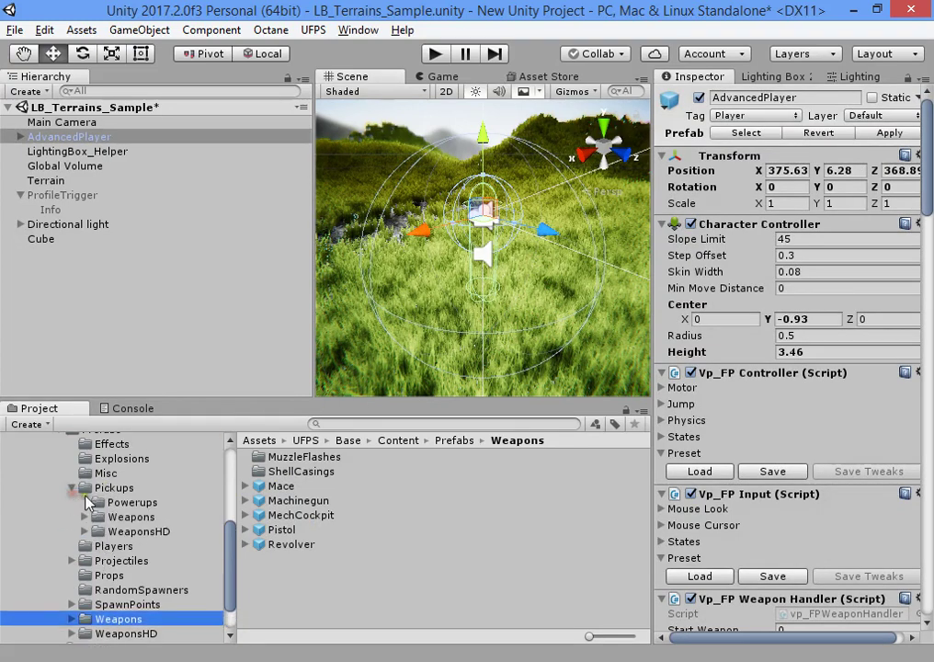
pyautogui.click(119, 504)
pyautogui.click(124, 516)
pyautogui.moveTo(366, 501); pyautogui.dragTo(545, 333)
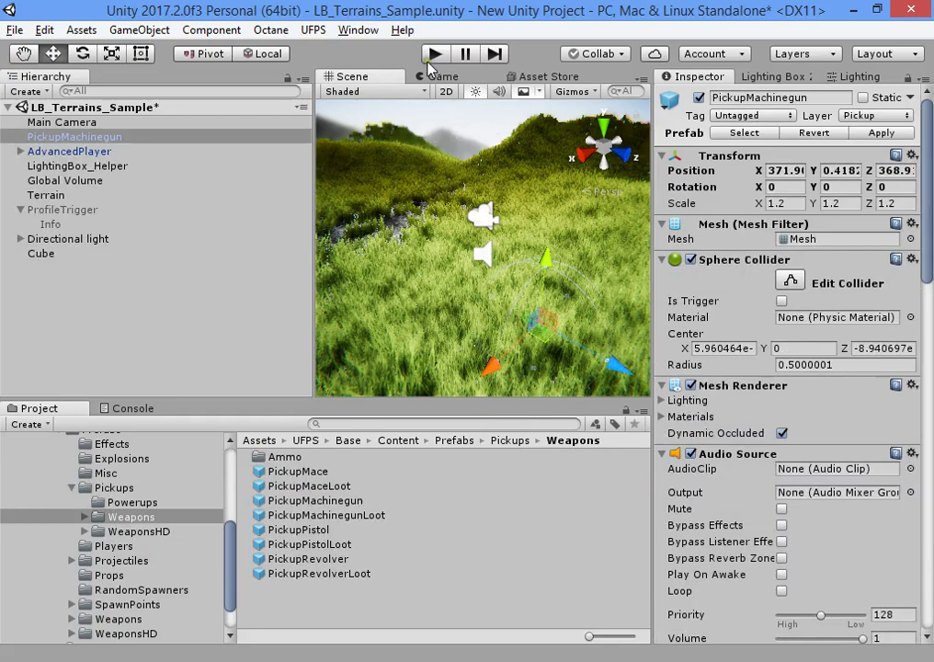
# Delete the Main Camera and assign the AdvancedPlayer's FPSCamera as the target camera in Lighting Box 2.
pyautogui.click(64, 122)
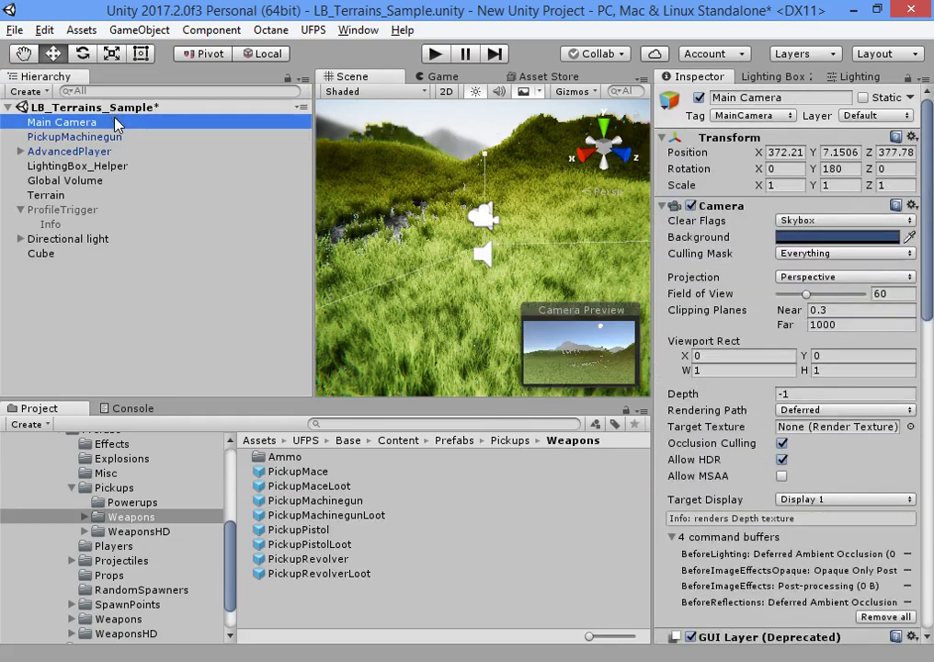
pyautogui.press('Delete')
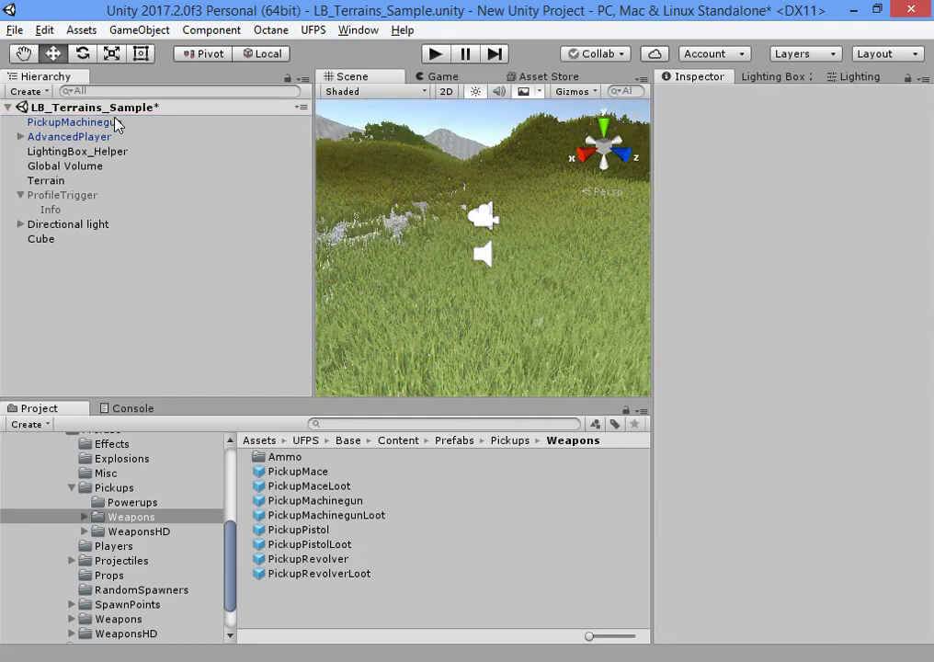
pyautogui.click(799, 78)
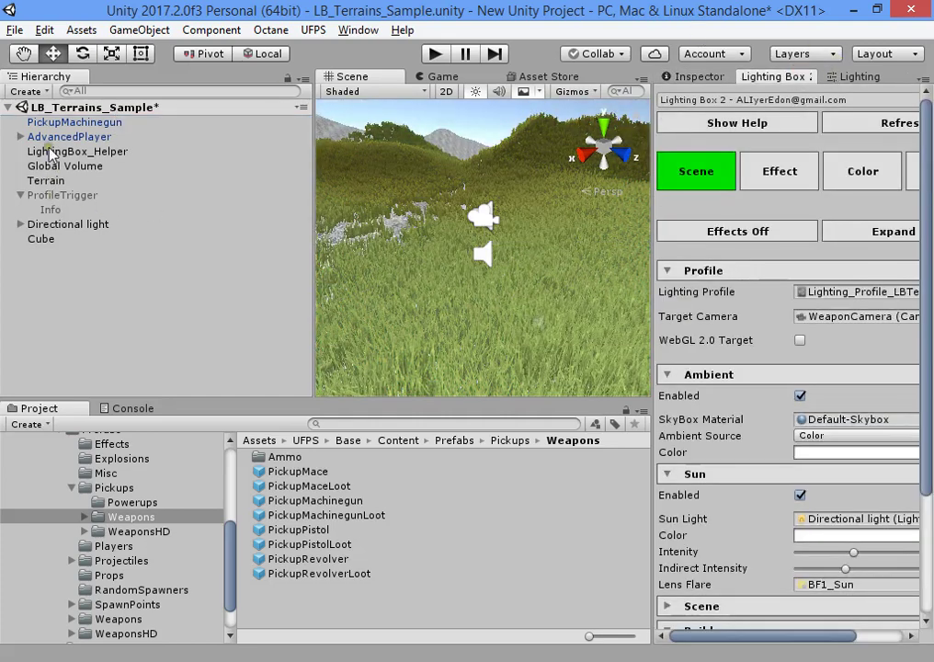
pyautogui.click(20, 137)
pyautogui.click(32, 152)
pyautogui.moveTo(71, 153); pyautogui.dragTo(841, 322)
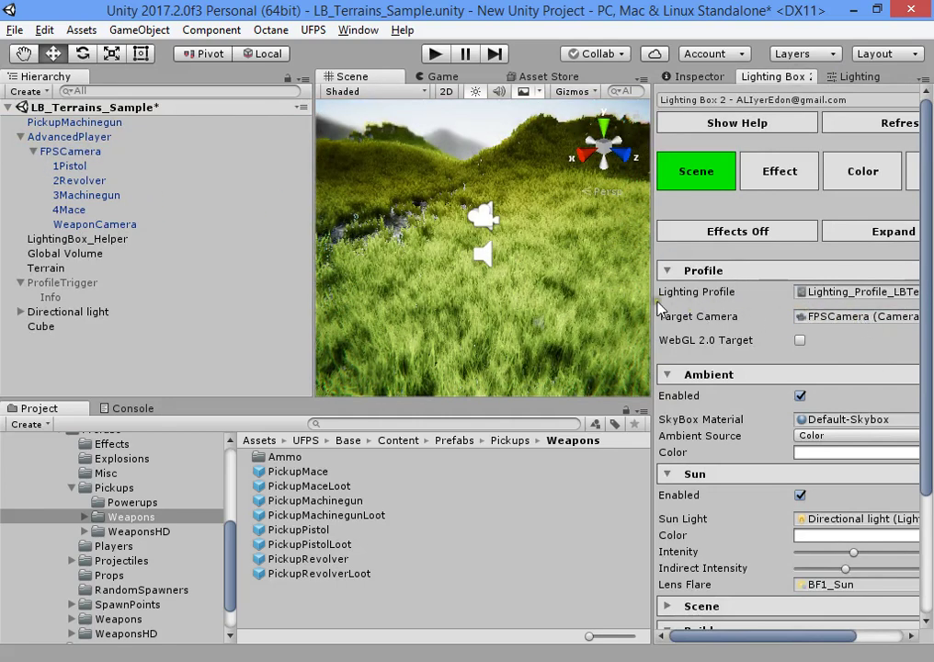
pyautogui.moveTo(658, 294); pyautogui.dragTo(582, 292)
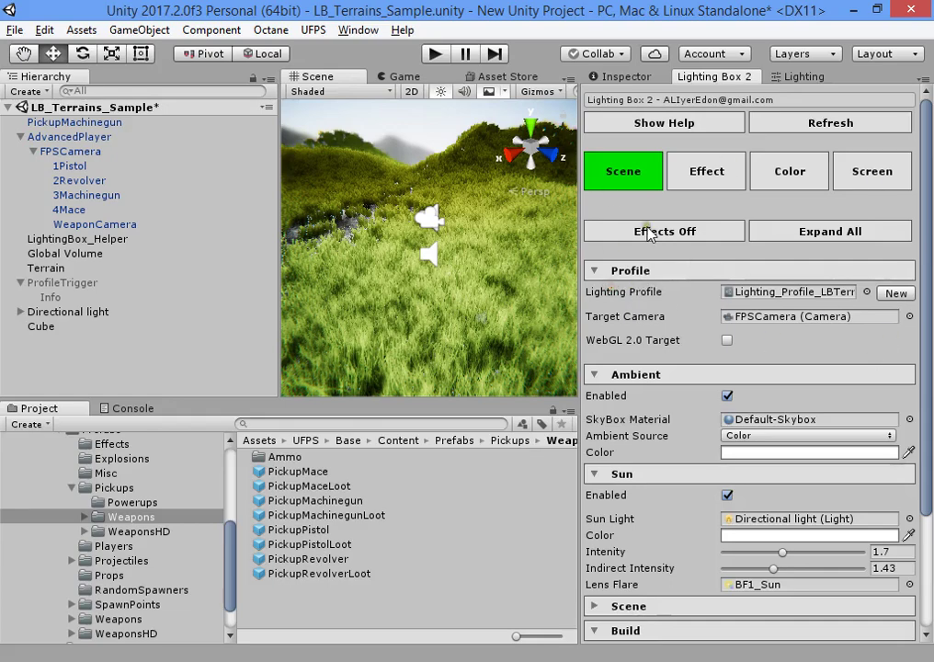
# Move the Cube profile trigger to X 382.4, Z 354.2 and briefly play-test the scene.
pyautogui.click(625, 76)
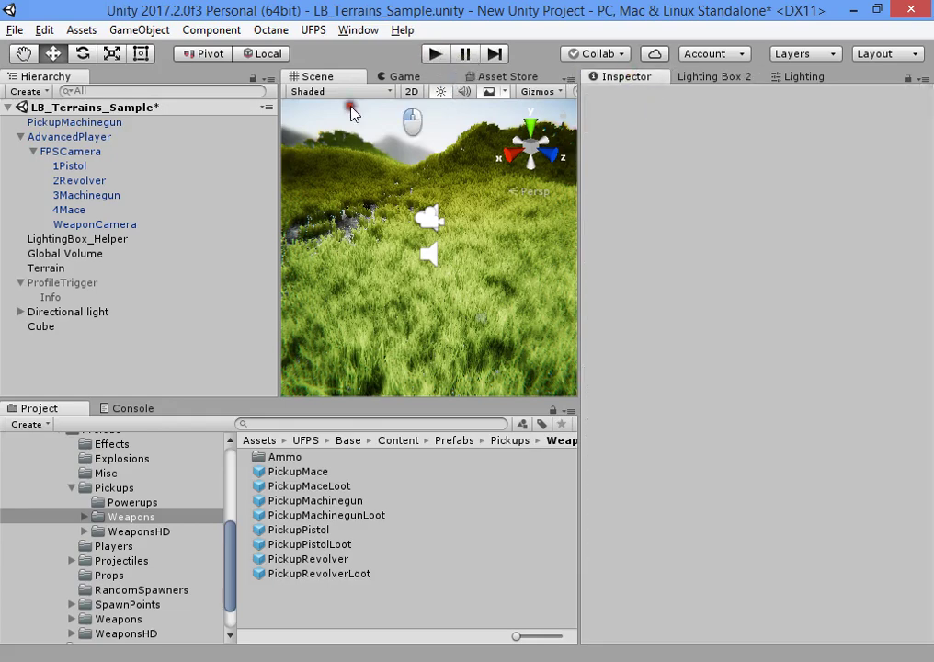
pyautogui.doubleClick(110, 327)
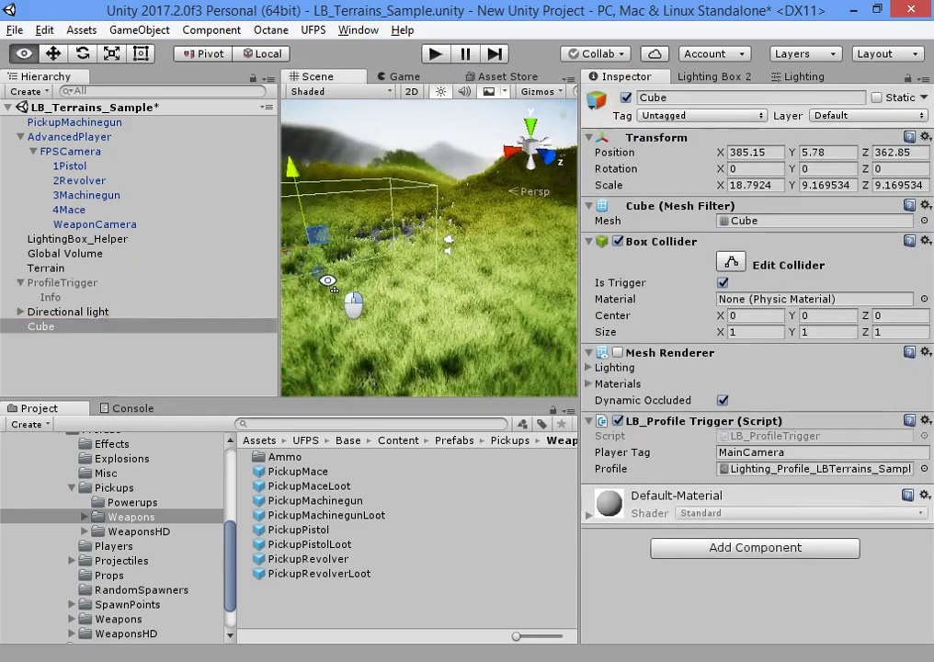
pyautogui.moveTo(313, 258); pyautogui.dragTo(327, 233)
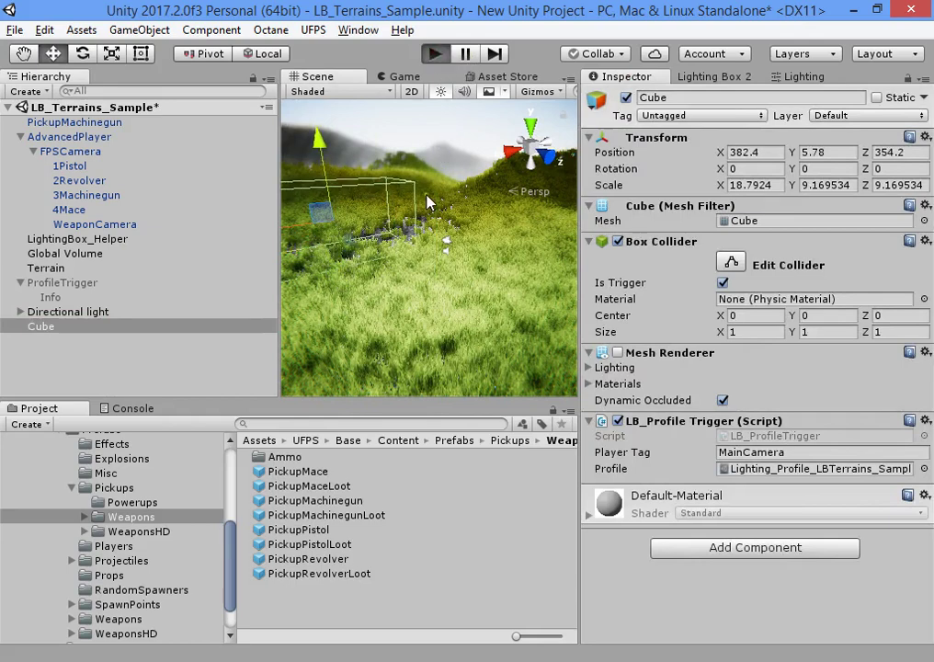
pyautogui.hotkey('ctrl', 'p')
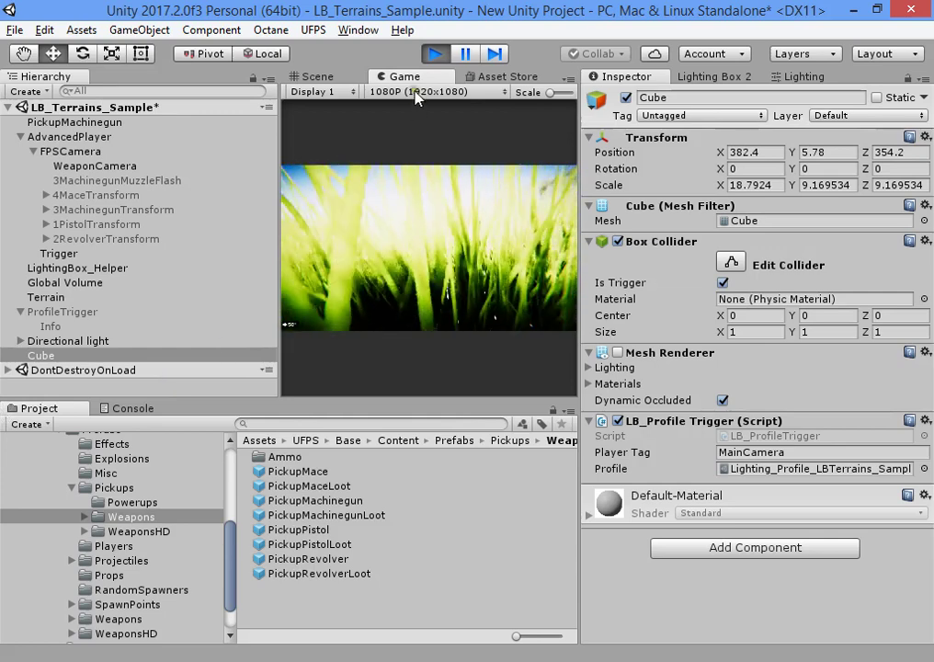
pyautogui.click(434, 56)
# Shrink the terrain's GrassAlbedoAlpha detail to about 1.94 min width, 0.18 min height and 2.45 max height, and play-test the scene.
pyautogui.click(486, 281)
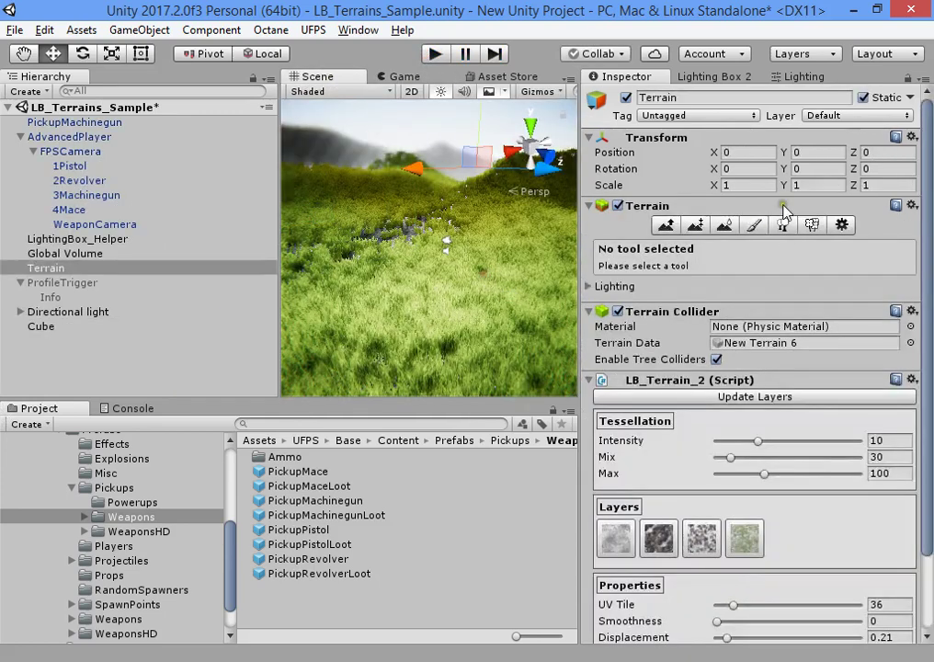
pyautogui.click(812, 224)
pyautogui.click(813, 479)
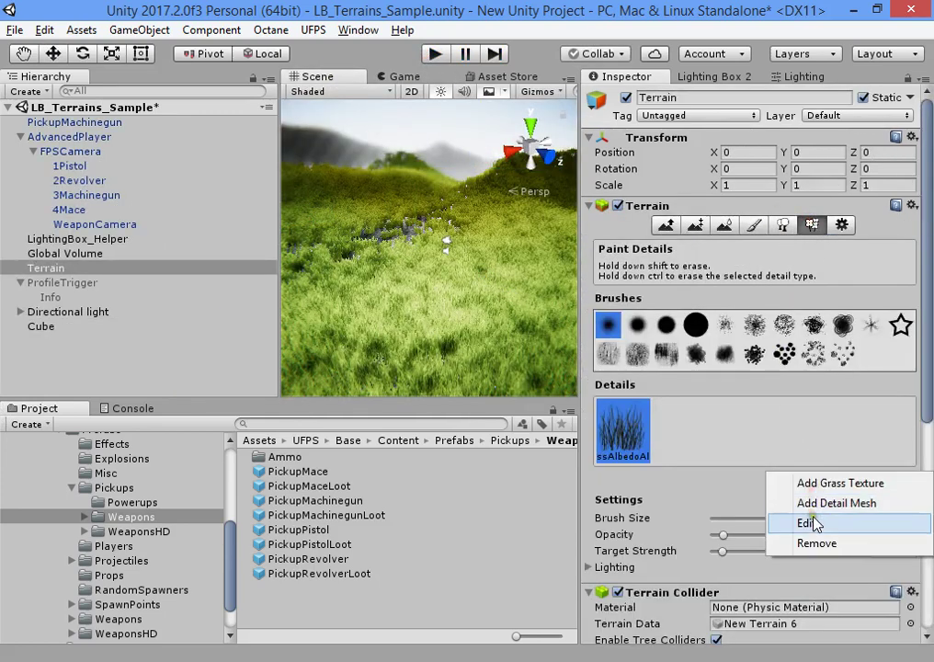
pyautogui.click(818, 521)
pyautogui.moveTo(557, 213); pyautogui.dragTo(568, 186)
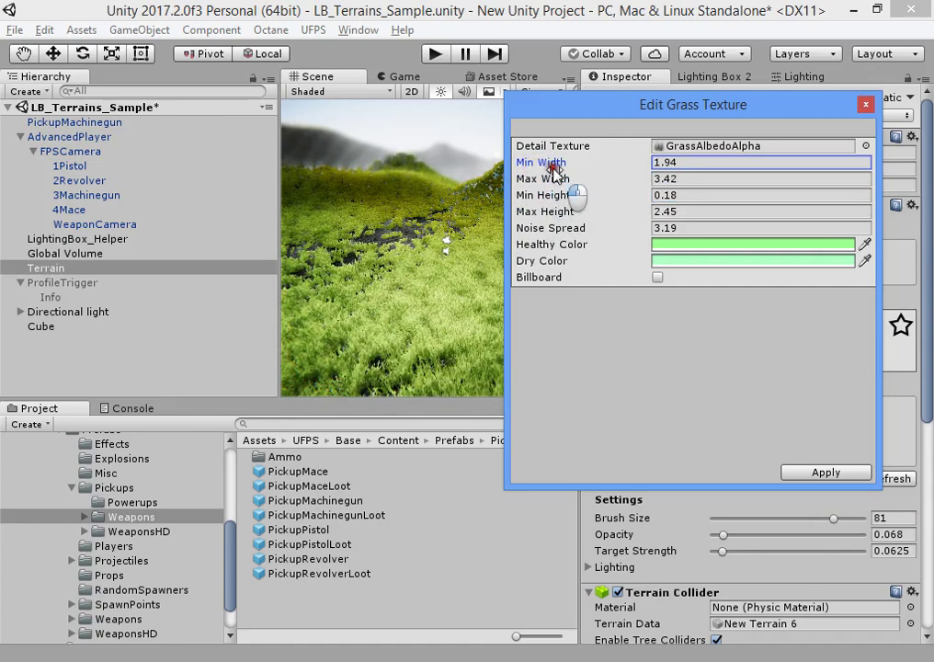
pyautogui.click(427, 125)
pyautogui.click(811, 470)
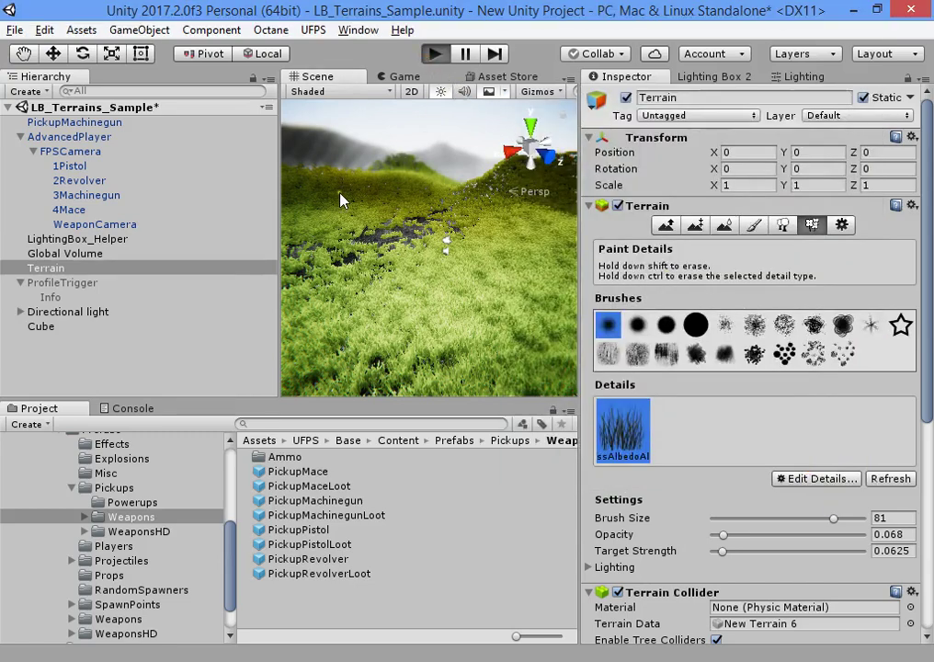
pyautogui.hotkey('ctrl', 'p')
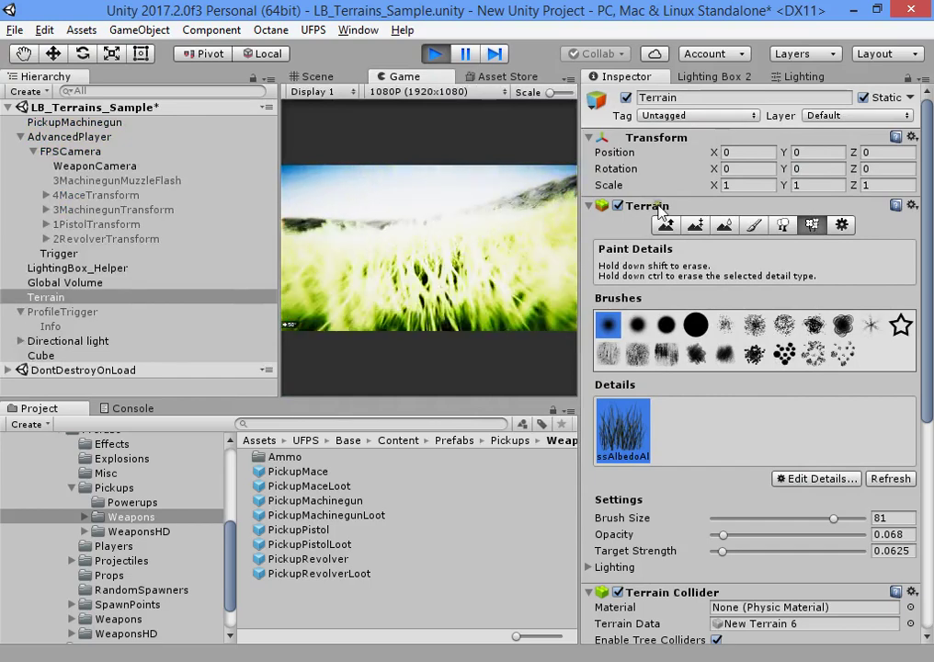
pyautogui.click(438, 54)
# Disable Screen Space Reflections in the screen effects of Lighting Box 2.
pyautogui.click(736, 79)
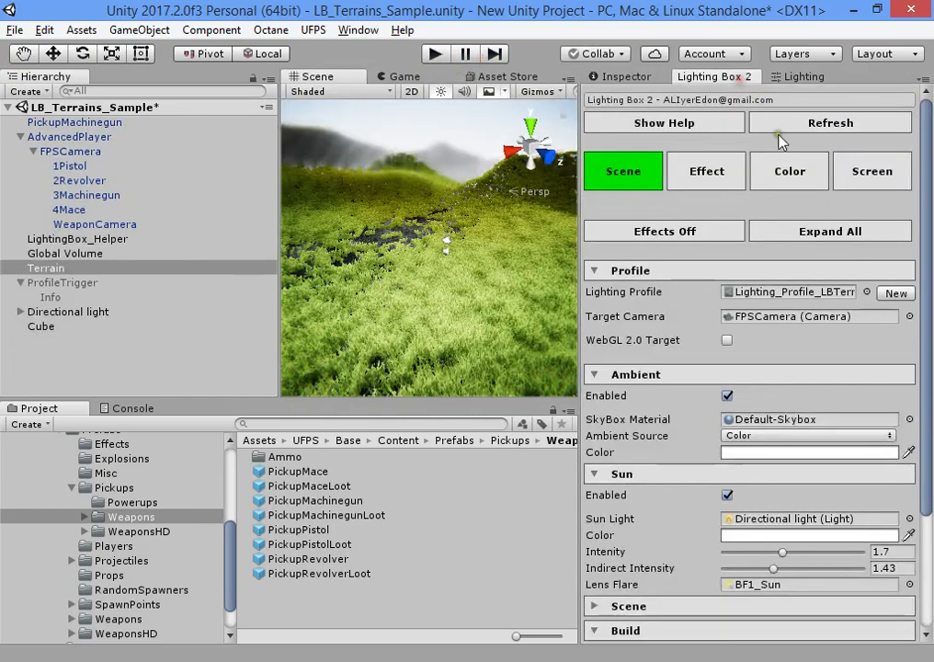
pyautogui.click(703, 171)
pyautogui.click(865, 178)
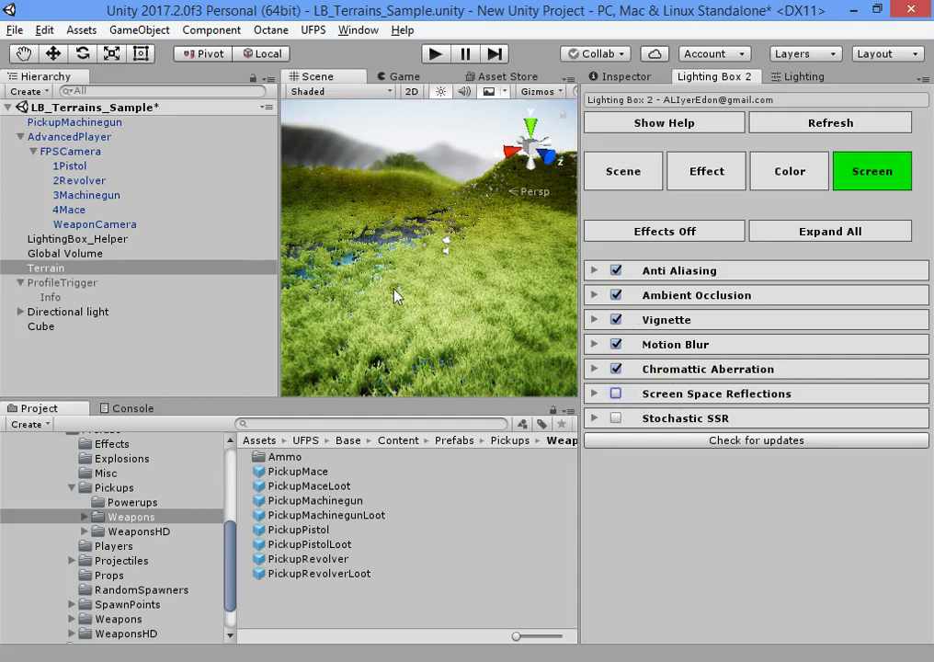
# Add the Settings_Canvas prefab from the LightingBox2 Prefabs folder to the scene hierarchy and run the scene.
pyautogui.scroll(5, 46, 547)
pyautogui.click(34, 542)
pyautogui.click(21, 526)
pyautogui.click(20, 497)
pyautogui.scroll(-2, 103, 542)
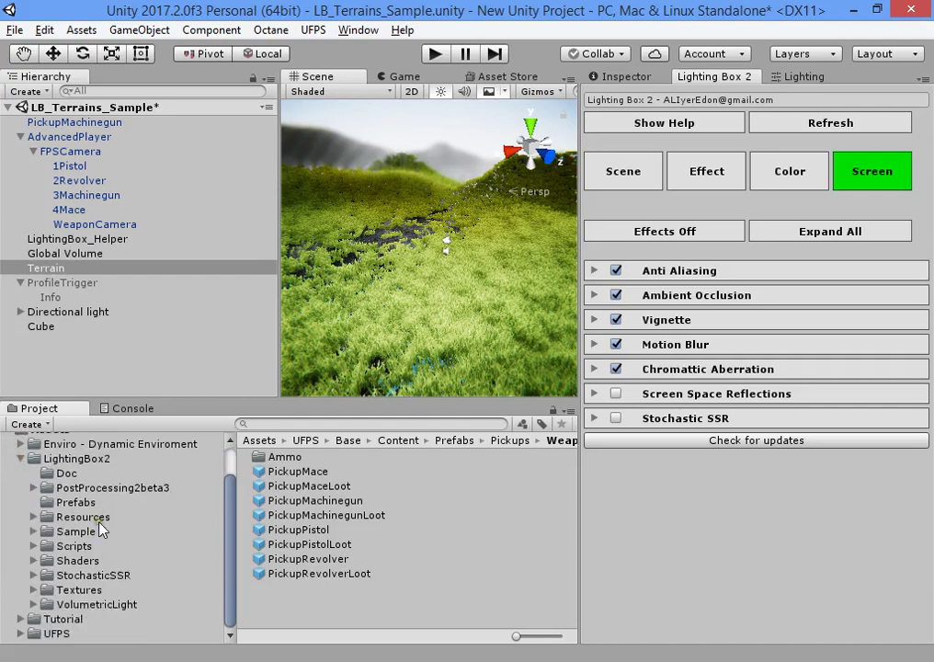
pyautogui.click(81, 502)
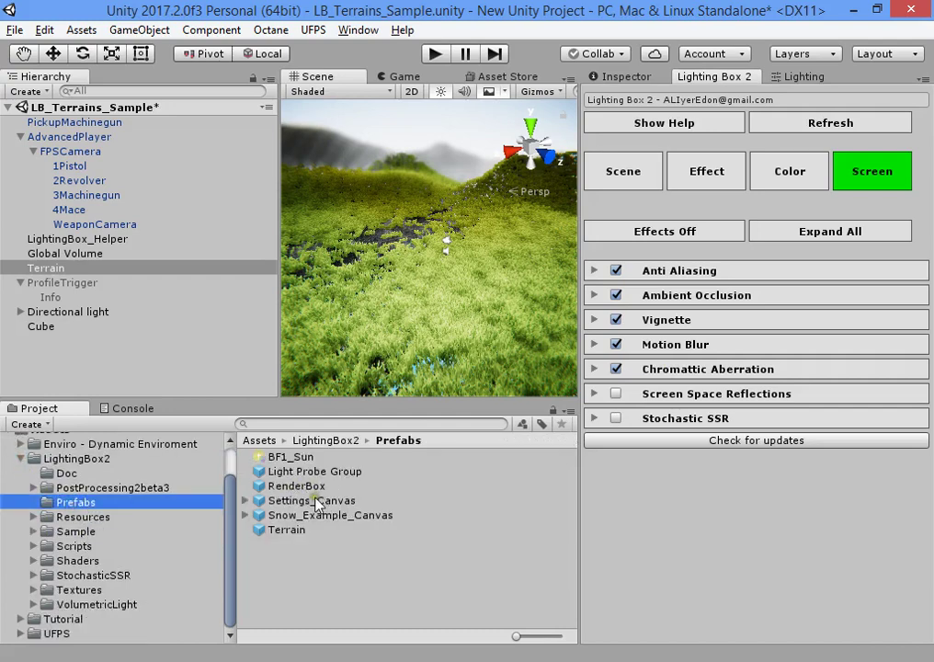
pyautogui.moveTo(319, 504); pyautogui.dragTo(260, 331)
pyautogui.click(438, 54)
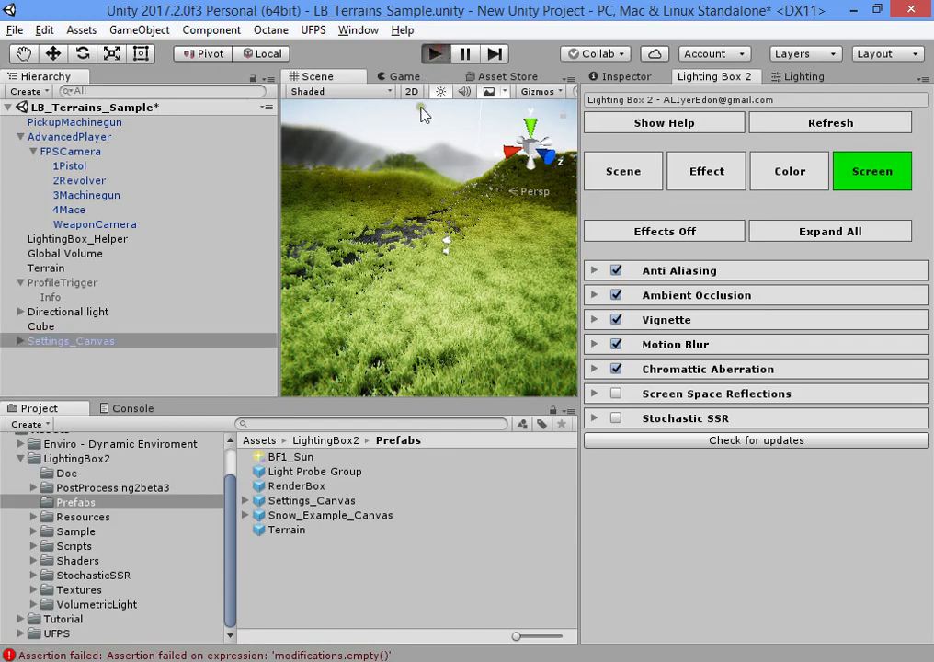
# Check the settings canvas in the running game and stop play mode.
pyautogui.click(428, 235)
pyautogui.click(430, 240)
pyautogui.press('super')
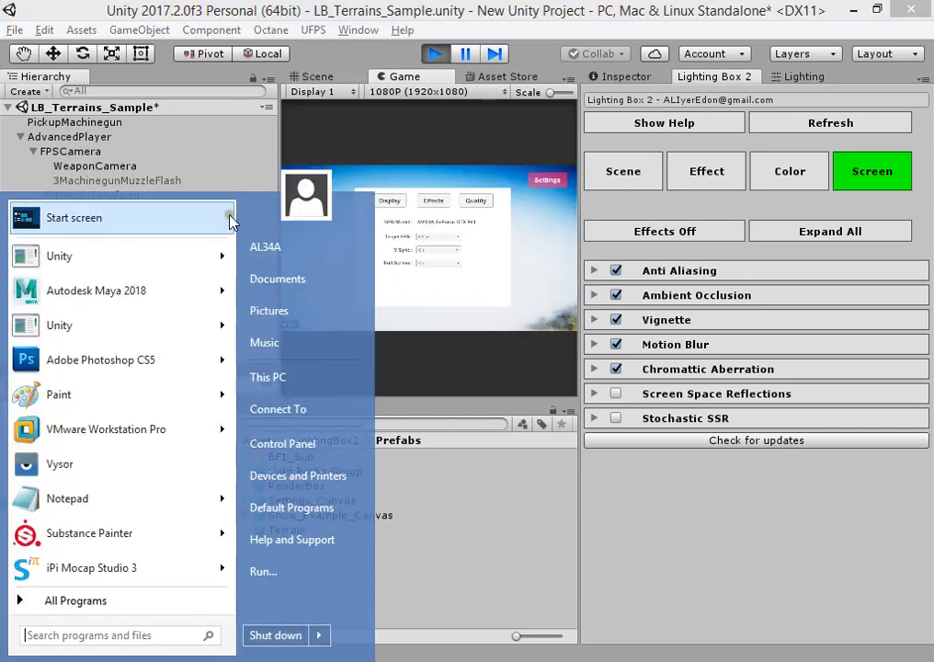
pyautogui.click(437, 57)
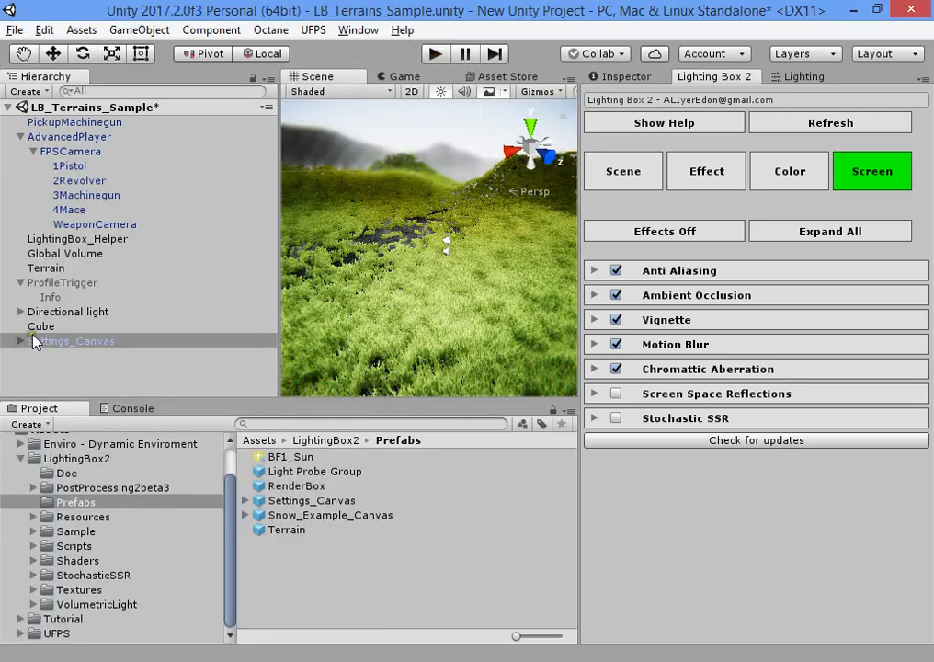
# Deactivate the SettingsMenu object under Settings_Canvas and play-test the scene.
pyautogui.click(20, 341)
pyautogui.click(81, 369)
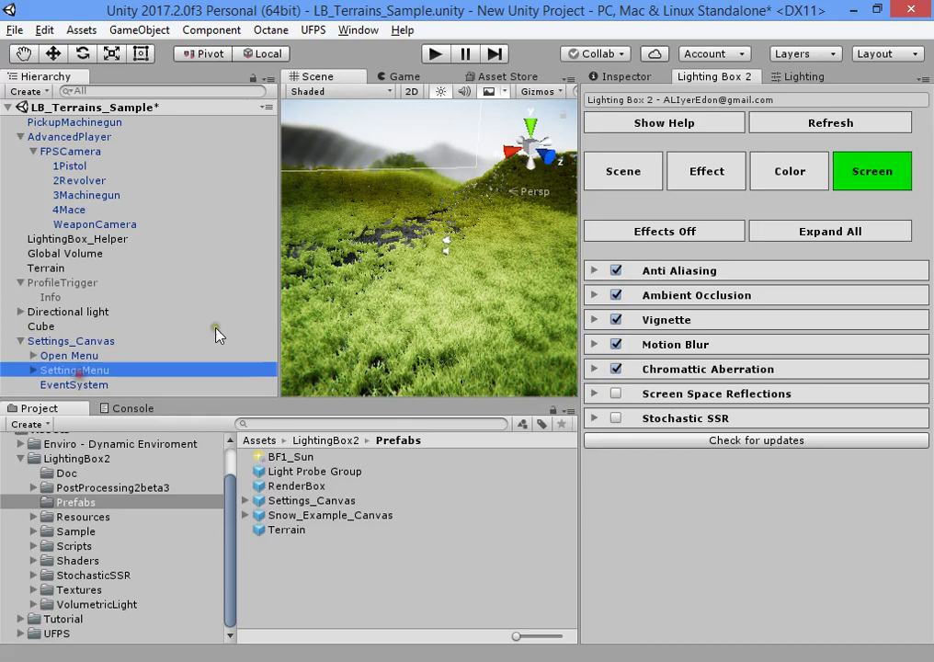
pyautogui.click(625, 79)
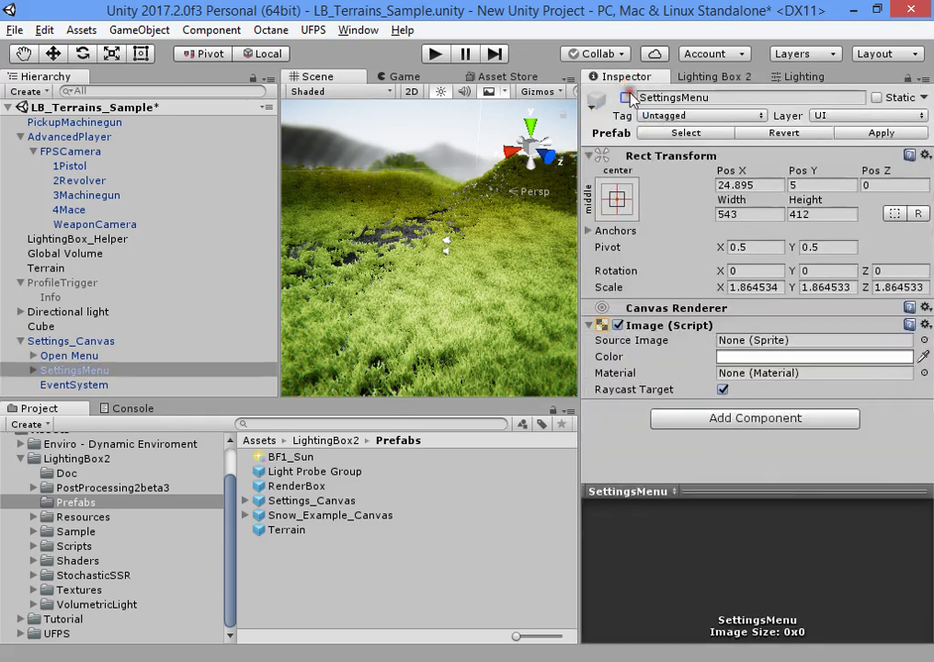
pyautogui.click(436, 55)
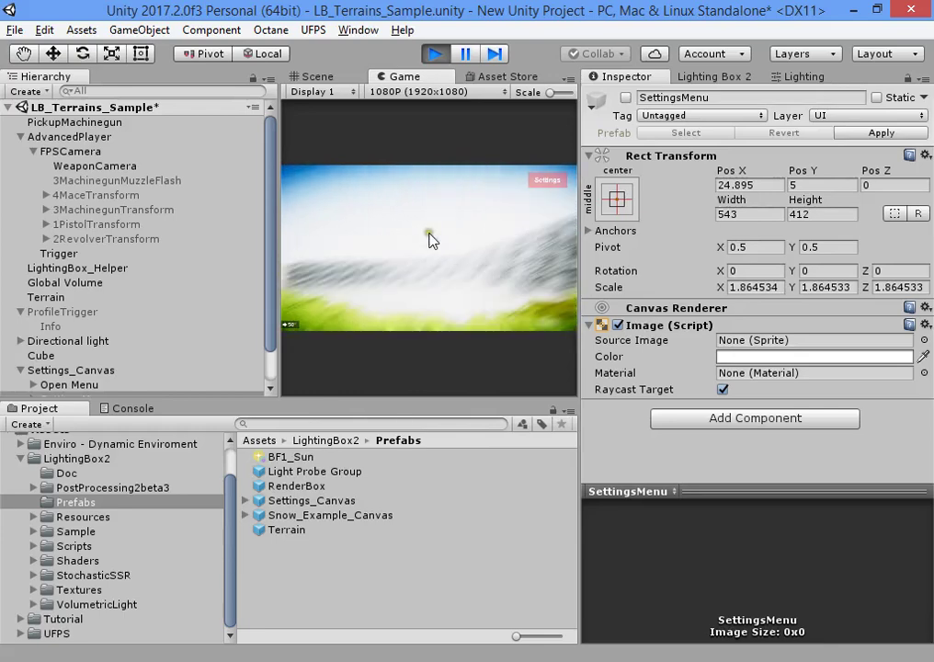
pyautogui.press('super')
# Set the Color Grading exposure to 0.8 in the color settings of Lighting Box 2.
pyautogui.click(727, 79)
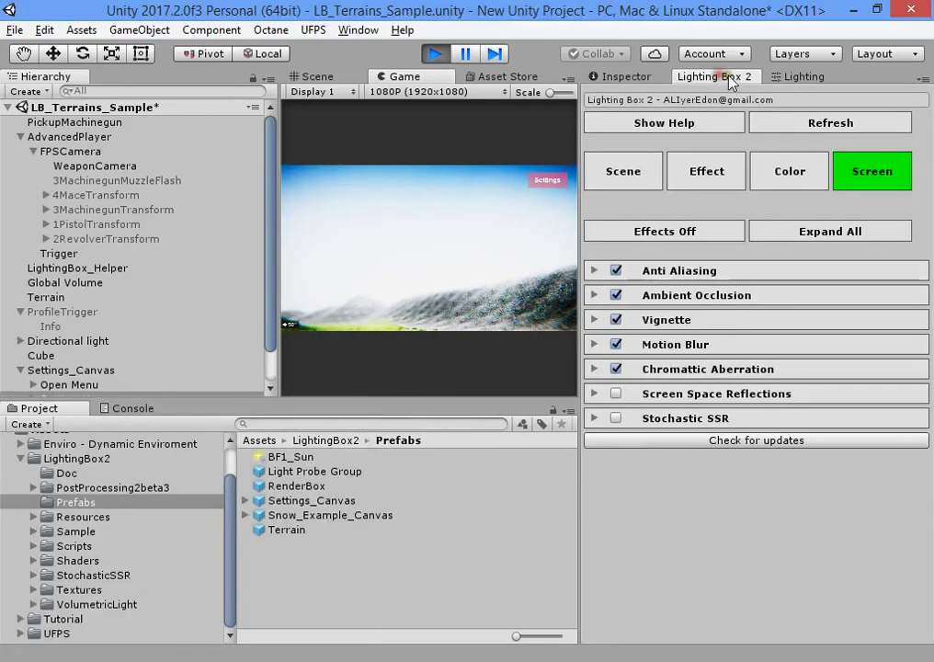
pyautogui.click(821, 158)
pyautogui.click(741, 310)
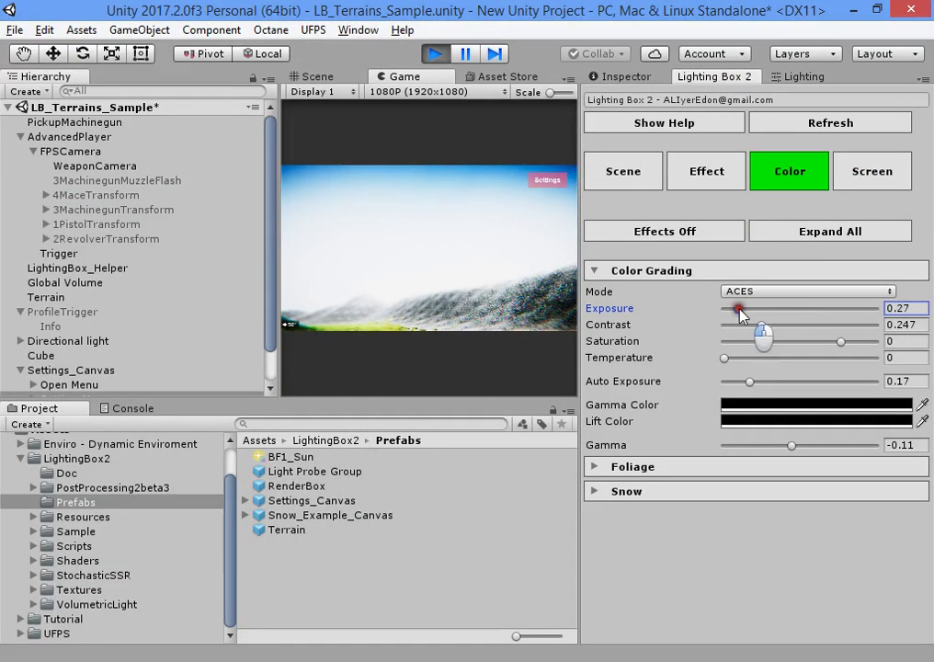
pyautogui.moveTo(799, 311); pyautogui.dragTo(764, 310)
# Restart play mode and walk the player across the grassy terrain to check the new exposure.
pyautogui.click(435, 53)
pyautogui.click(442, 57)
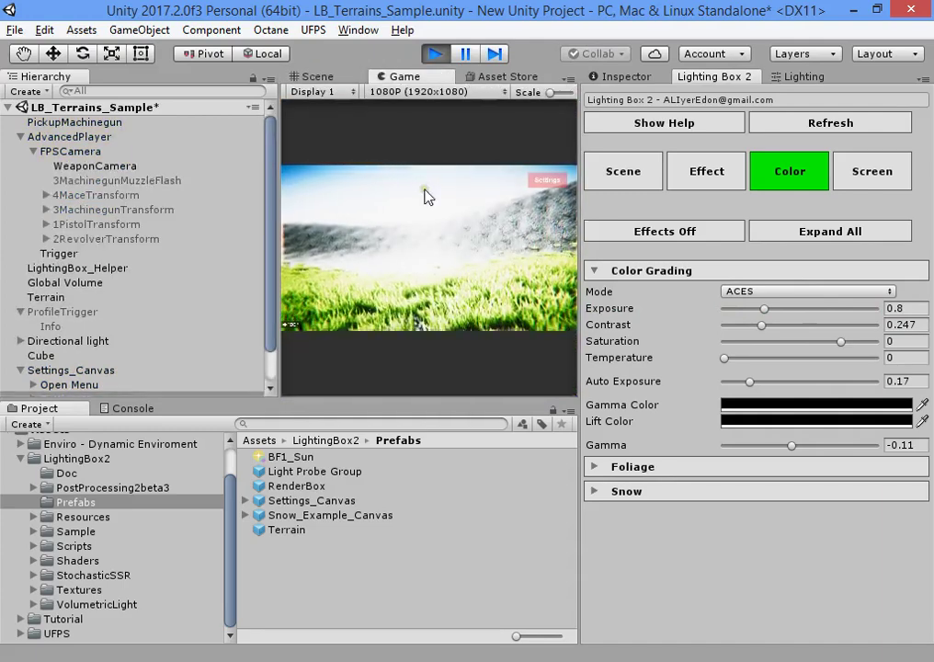
pyautogui.click(428, 233)
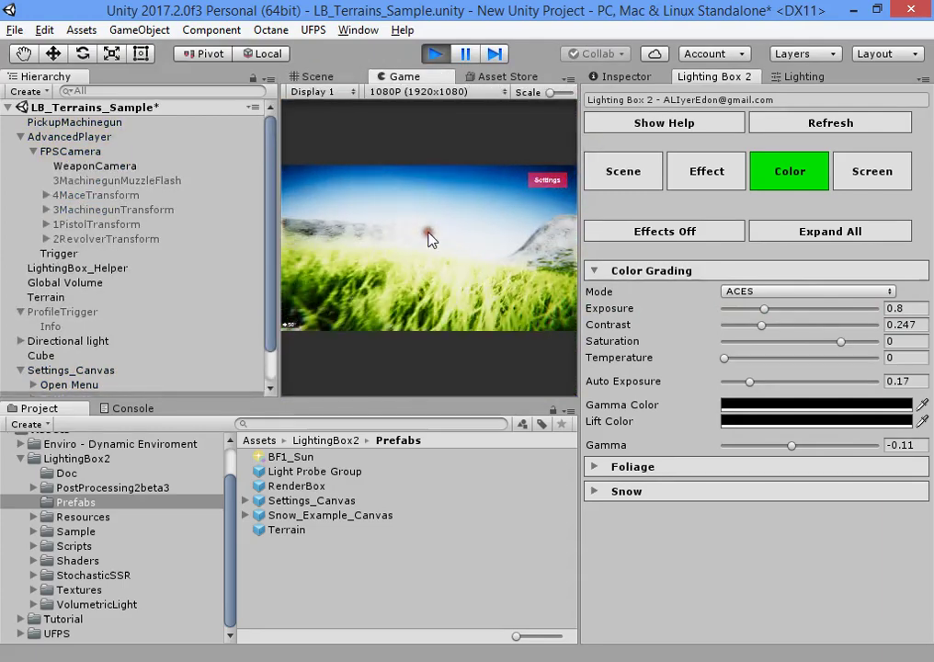
pyautogui.press('w')
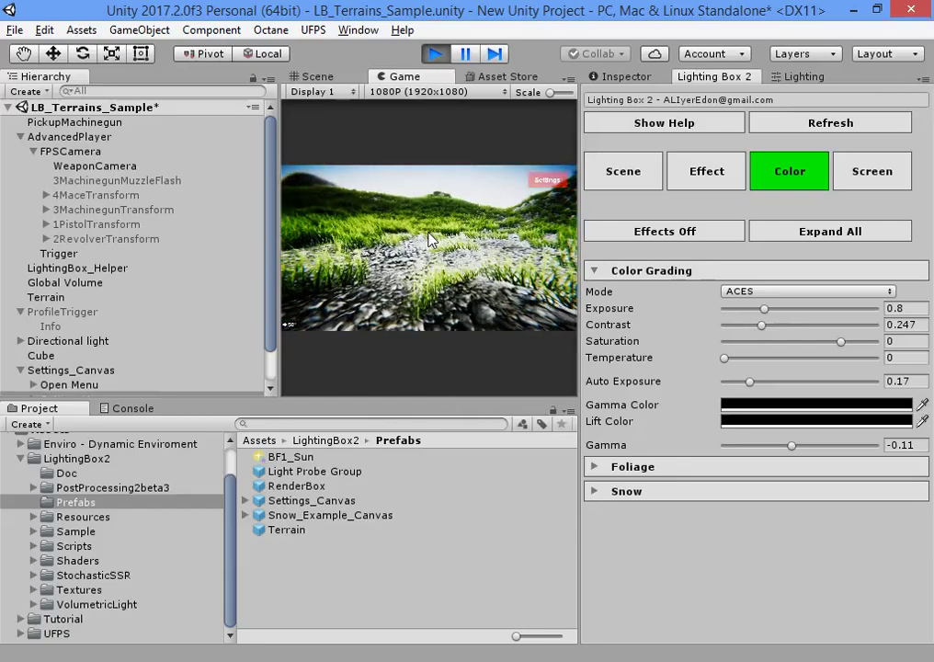
pyautogui.press('super')
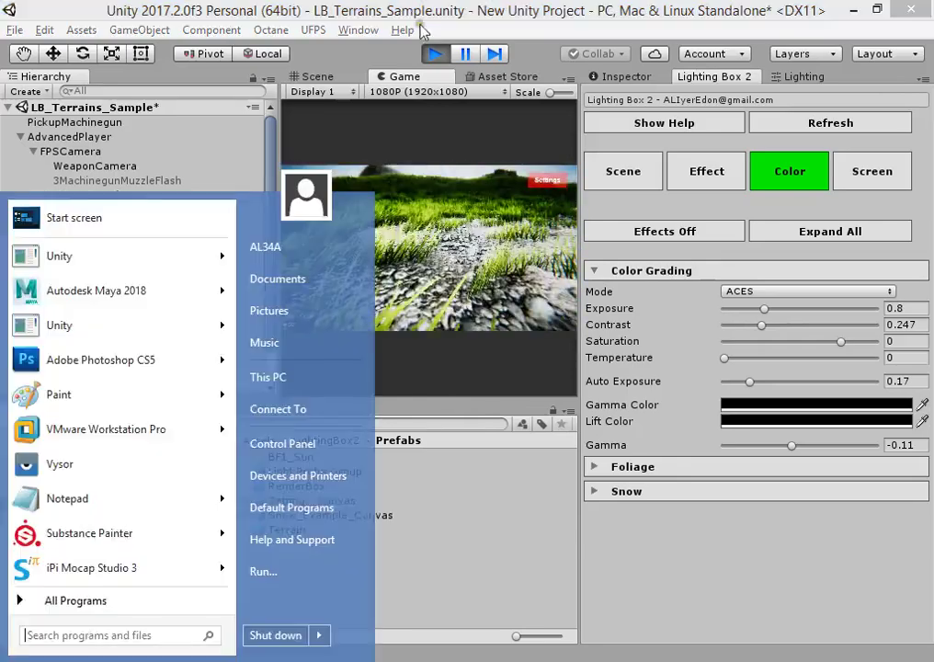
# Set the Terrain's tessellation intensity to 4 in the LB_Terrain_2 script and check the ground in the running game.
pyautogui.click(348, 78)
pyautogui.moveTo(367, 250)
pyautogui.mouseDown(button='right')
pyautogui.moveTo(373, 263)
pyautogui.moveTo(426, 284)
pyautogui.moveTo(418, 352)
pyautogui.moveTo(610, 324)
pyautogui.moveTo(577, 309)
pyautogui.moveTo(588, 305)
pyautogui.moveTo(514, 305)
pyautogui.mouseUp(button='right')
pyautogui.press('w')
pyautogui.click(515, 305)
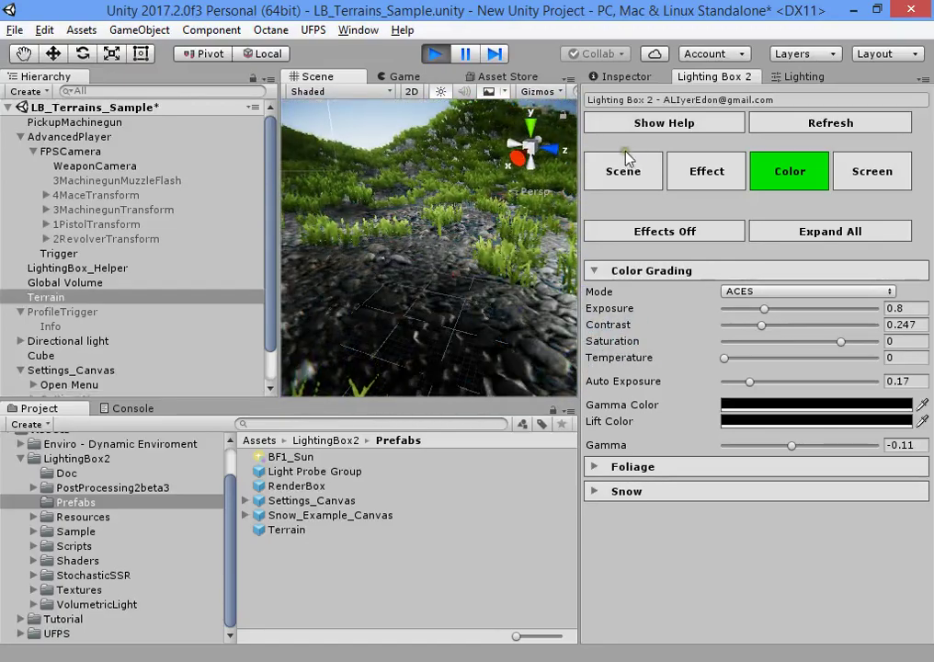
pyautogui.click(628, 75)
pyautogui.scroll(-4, 791, 414)
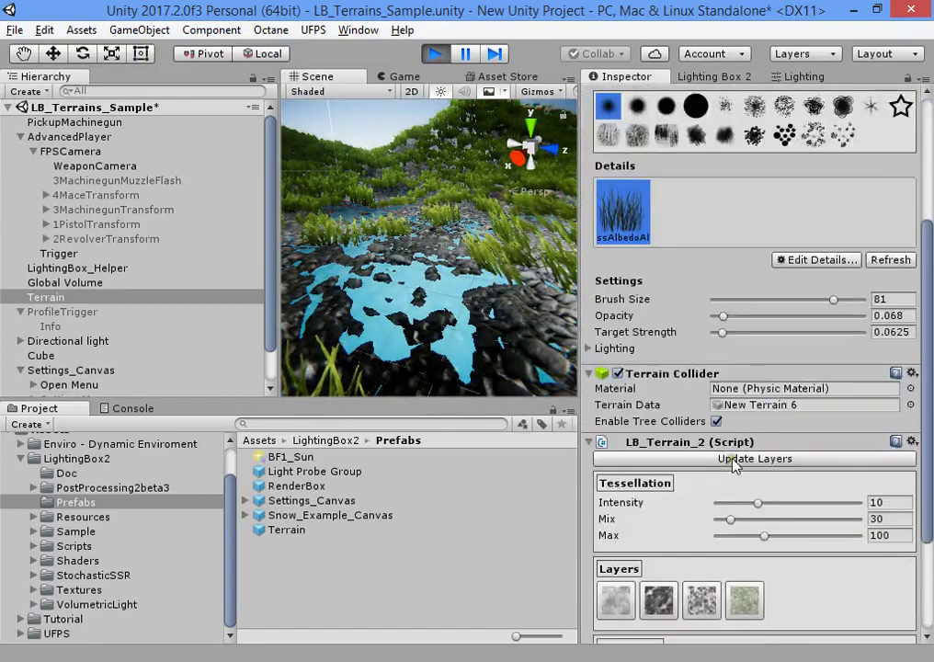
pyautogui.scroll(-2, 763, 410)
pyautogui.click(885, 393)
pyautogui.write('4')
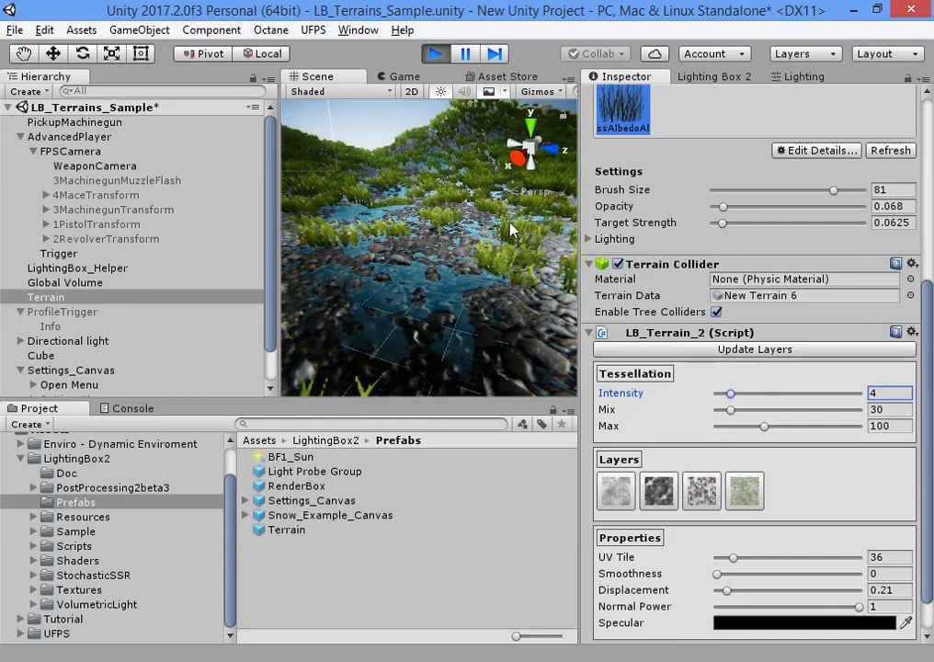
pyautogui.click(405, 77)
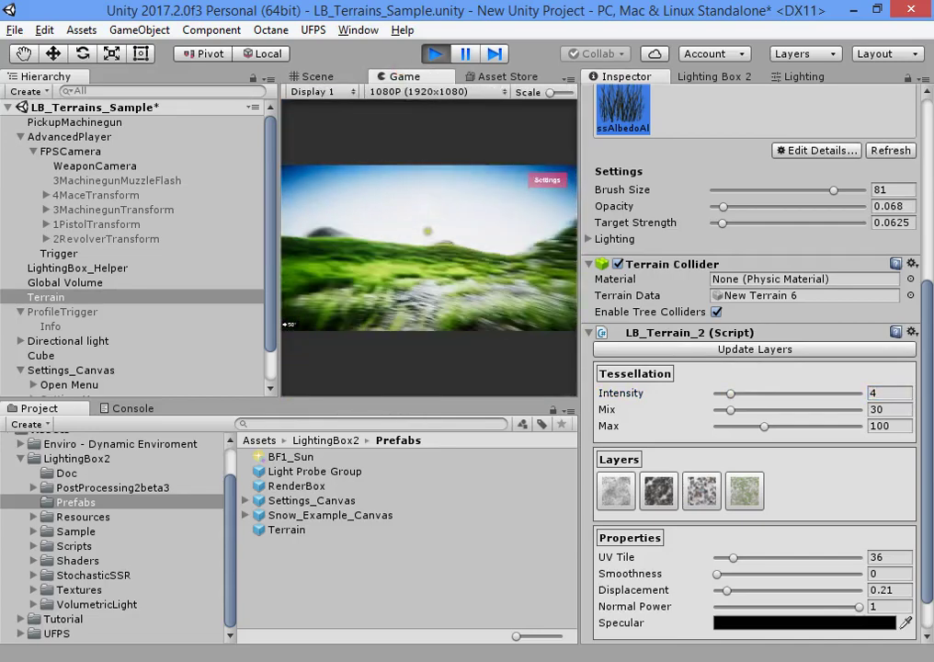
pyautogui.press('super')
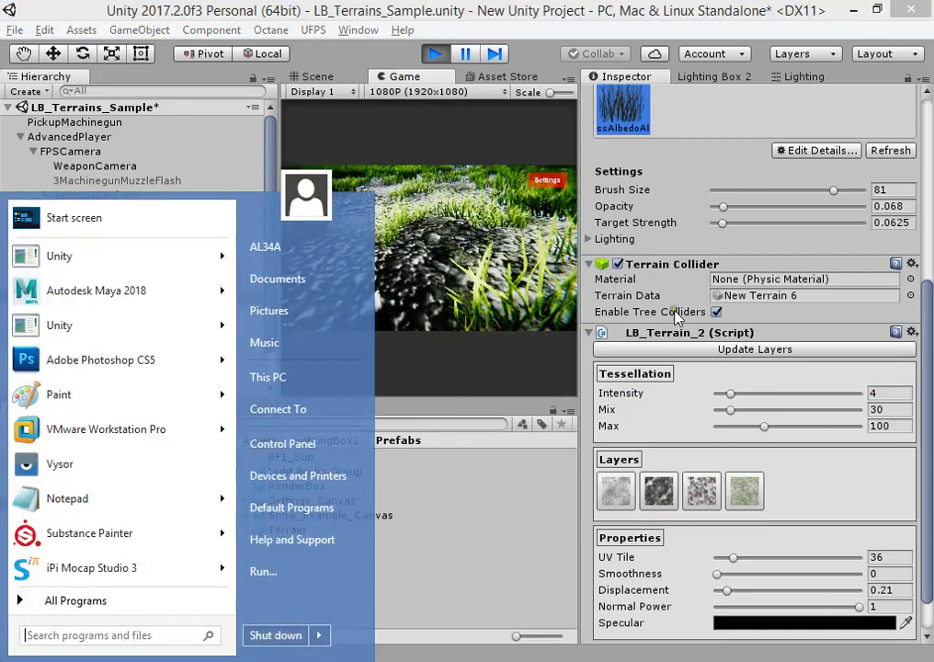
# Set the Terrain's tessellation intensity to 4.3 and walk the player over the ground to check it.
pyautogui.moveTo(730, 395)
pyautogui.mouseDown()
pyautogui.moveTo(809, 390)
pyautogui.moveTo(674, 397)
pyautogui.moveTo(721, 390)
pyautogui.mouseUp()
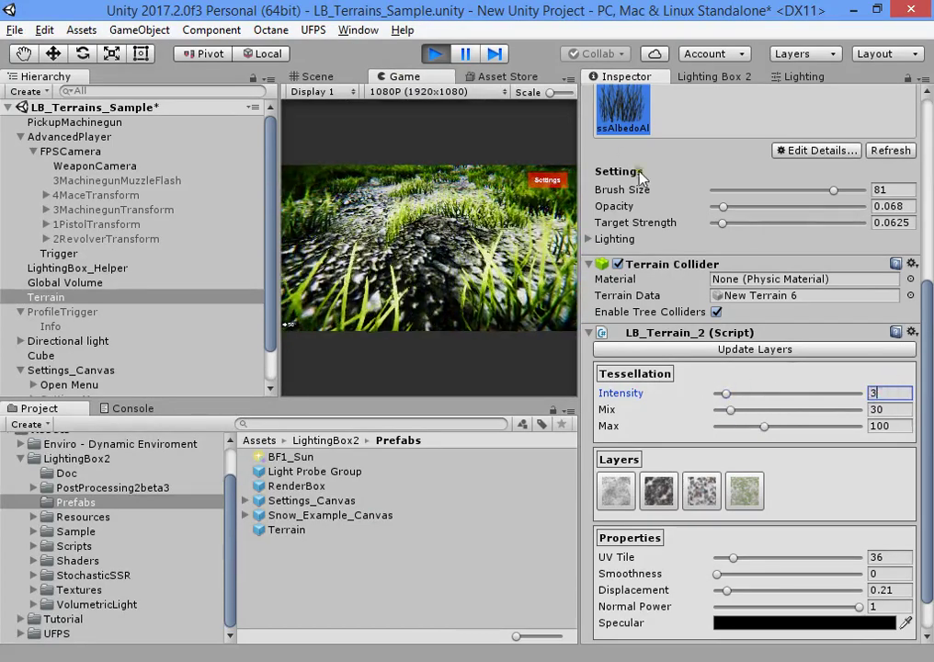
pyautogui.press('BackSpace')
pyautogui.write('4.3')
pyautogui.click(429, 234)
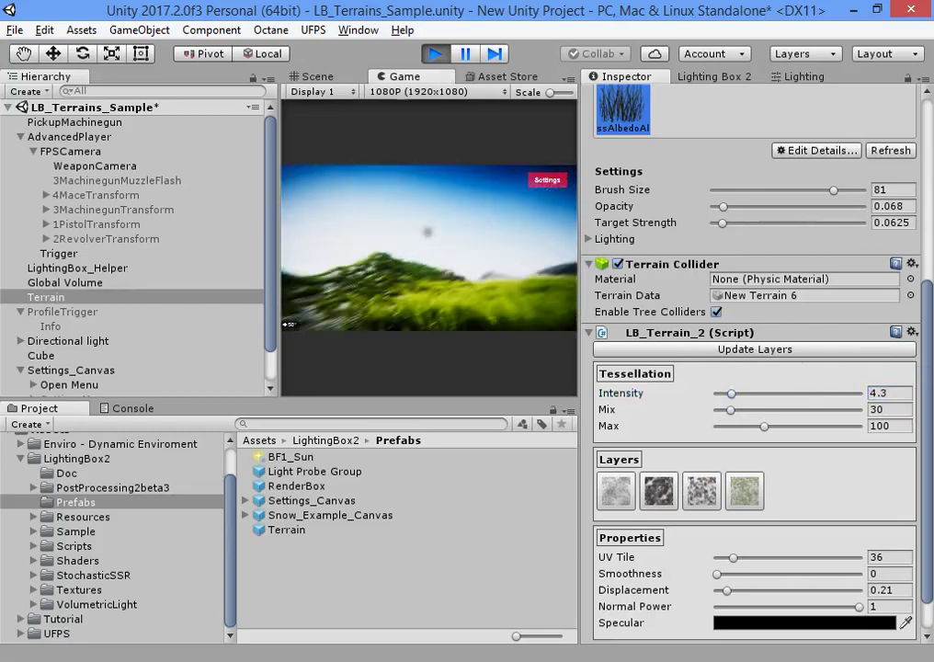
pyautogui.press('w')
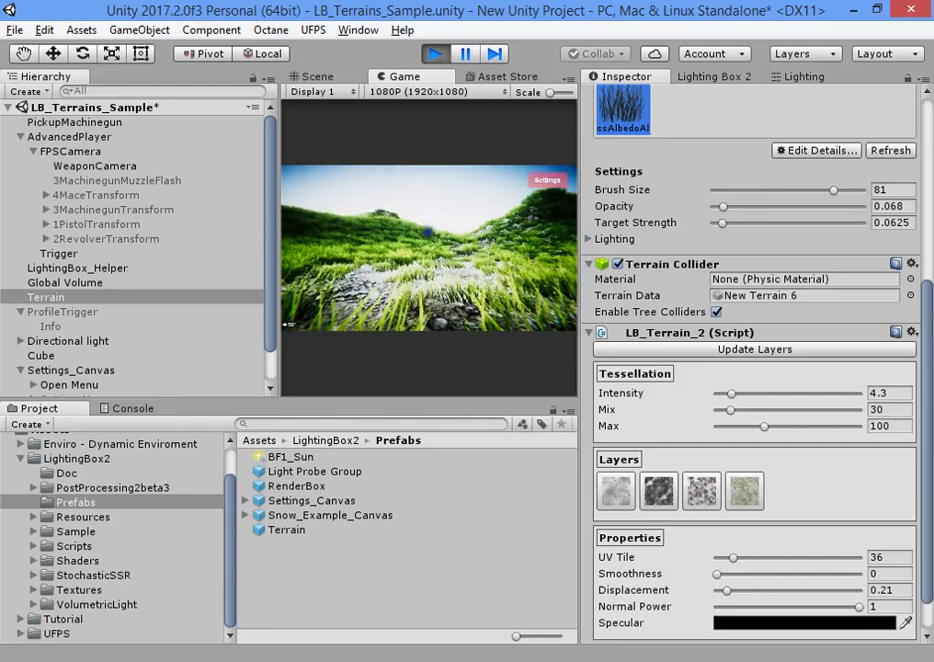
pyautogui.press('super')
# Add a RenderBox from the scene settings of Lighting Box 2 and return to the running game.
pyautogui.click(688, 242)
pyautogui.click(122, 253)
pyautogui.scroll(-2, 122, 262)
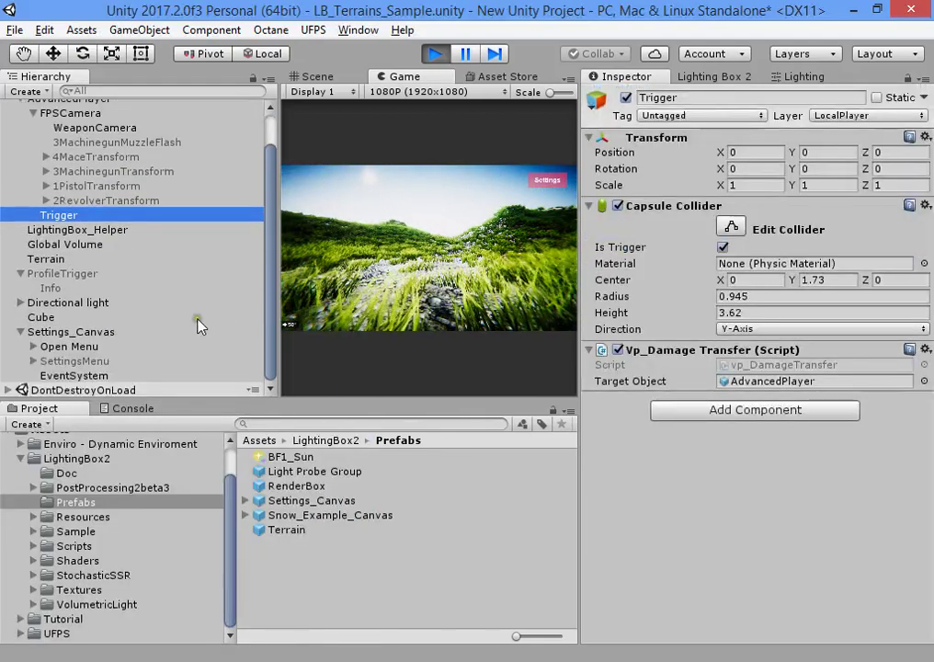
pyautogui.scroll(2, 108, 317)
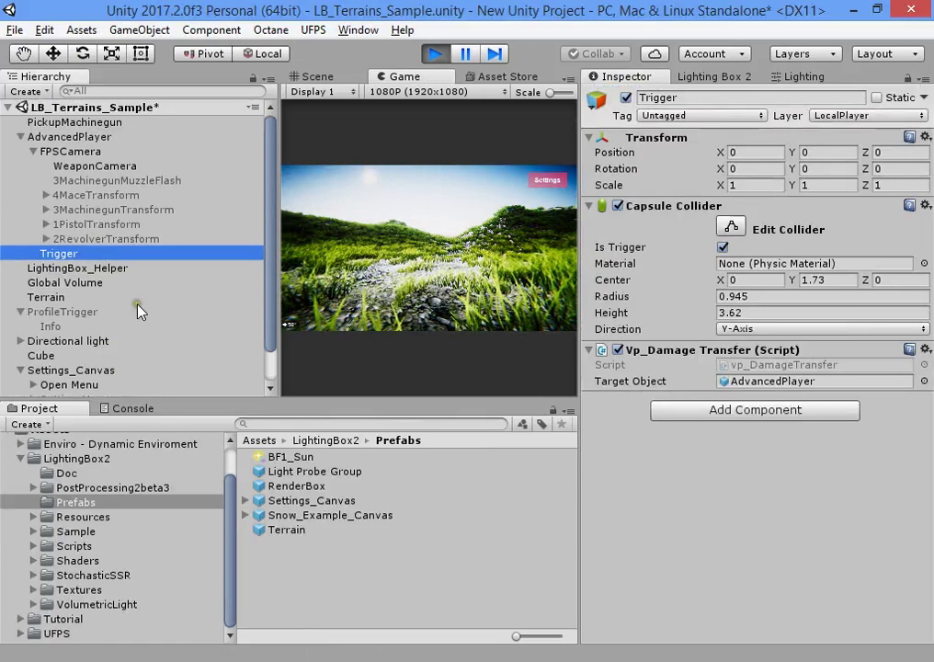
pyautogui.click(708, 79)
pyautogui.click(628, 173)
pyautogui.scroll(-2, 668, 488)
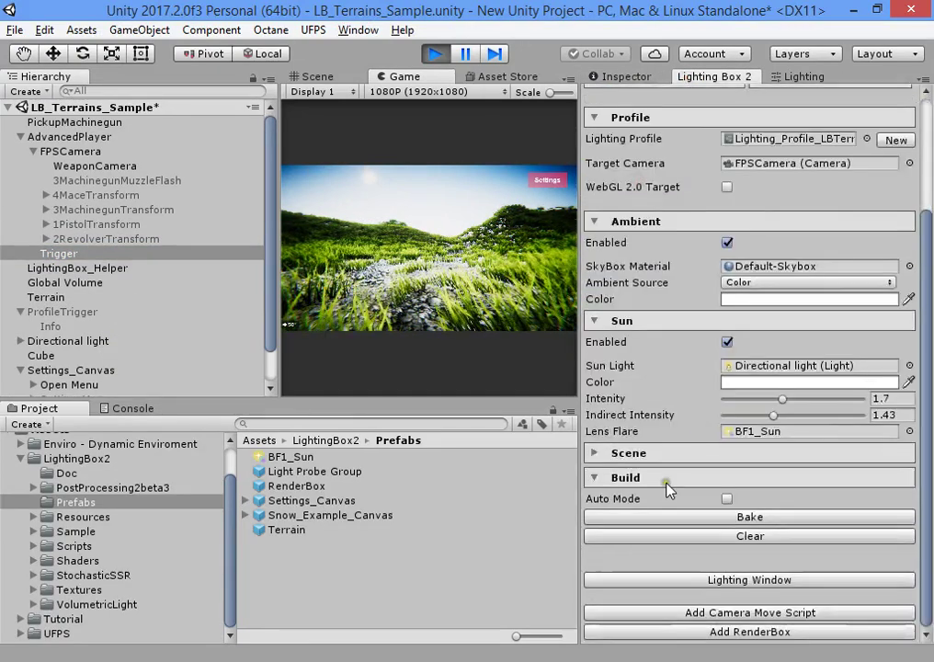
pyautogui.click(717, 634)
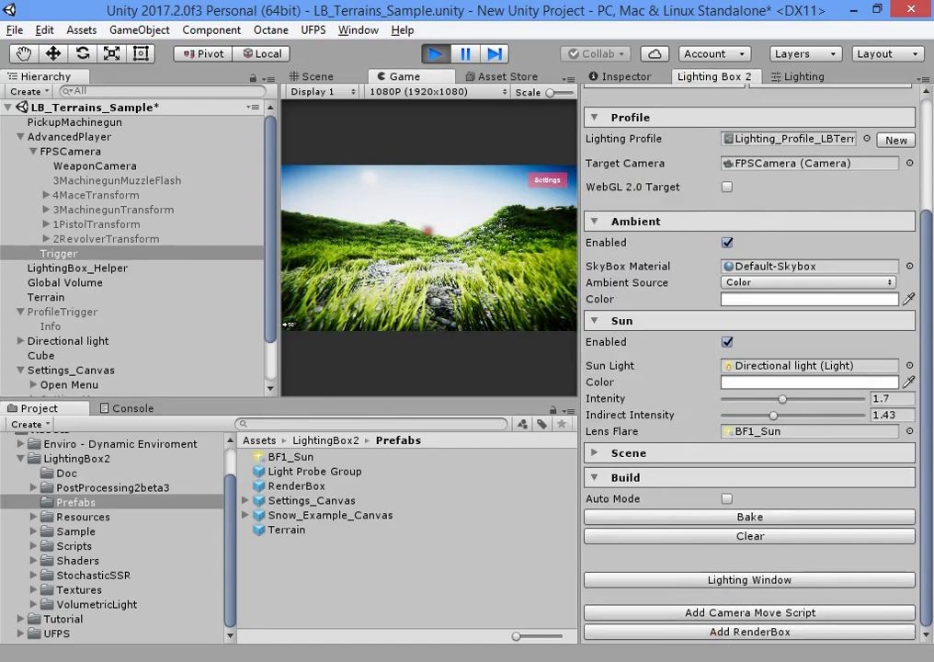
pyautogui.press('super')
pyautogui.click(857, 253)
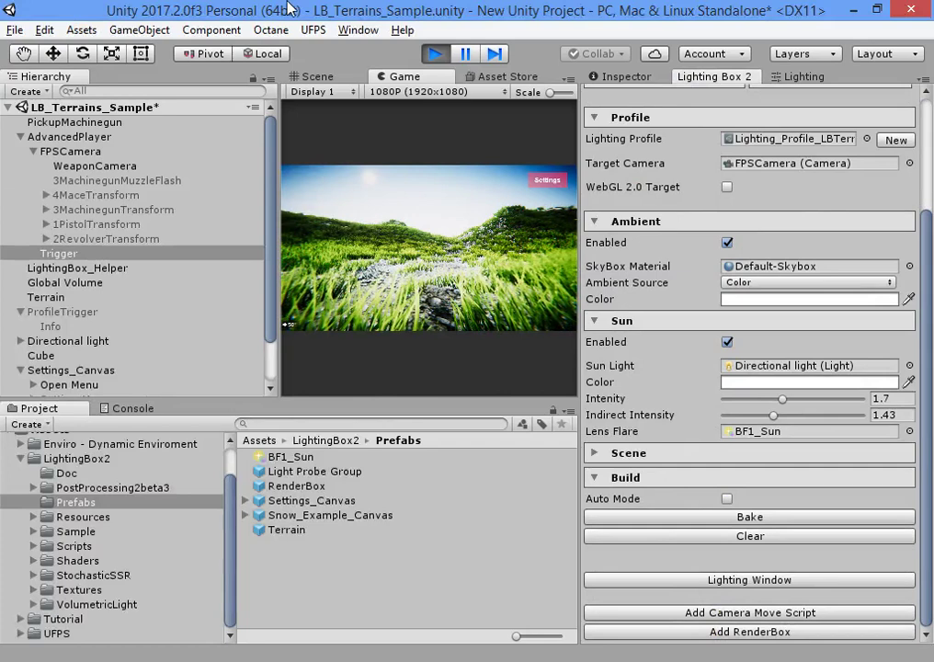
# Place a PickupMachinegun prefab from the UFPS Pickups Weapons folder on the rocky ground of the terrain.
pyautogui.click(318, 77)
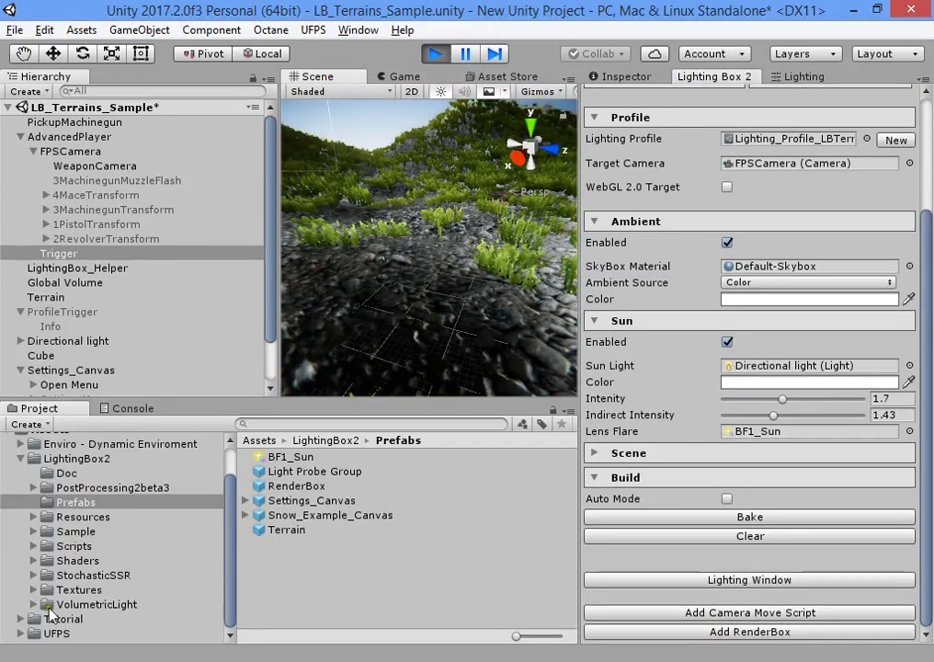
pyautogui.click(24, 634)
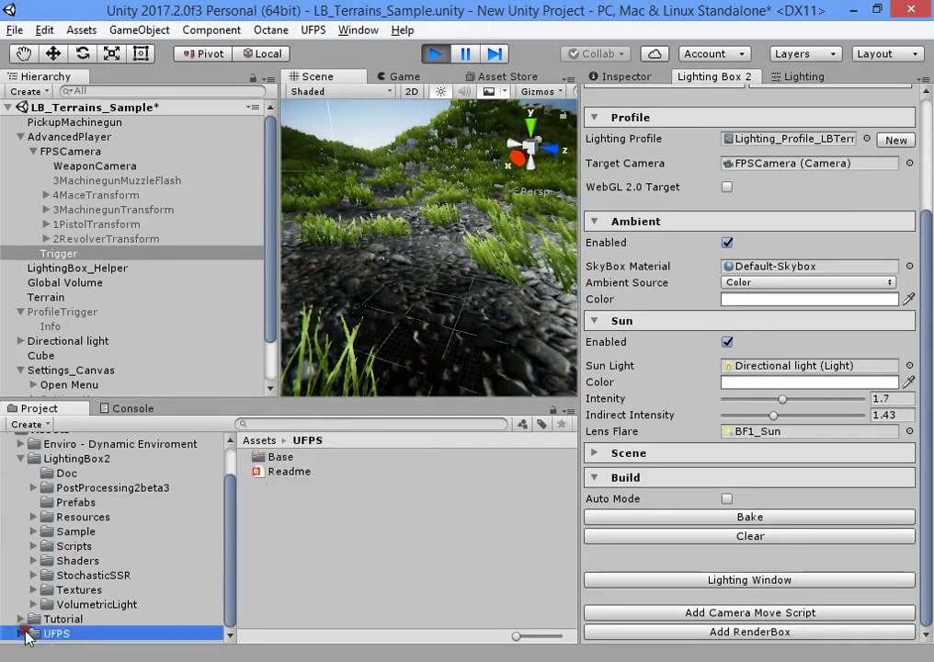
pyautogui.click(22, 633)
pyautogui.scroll(-5, 39, 637)
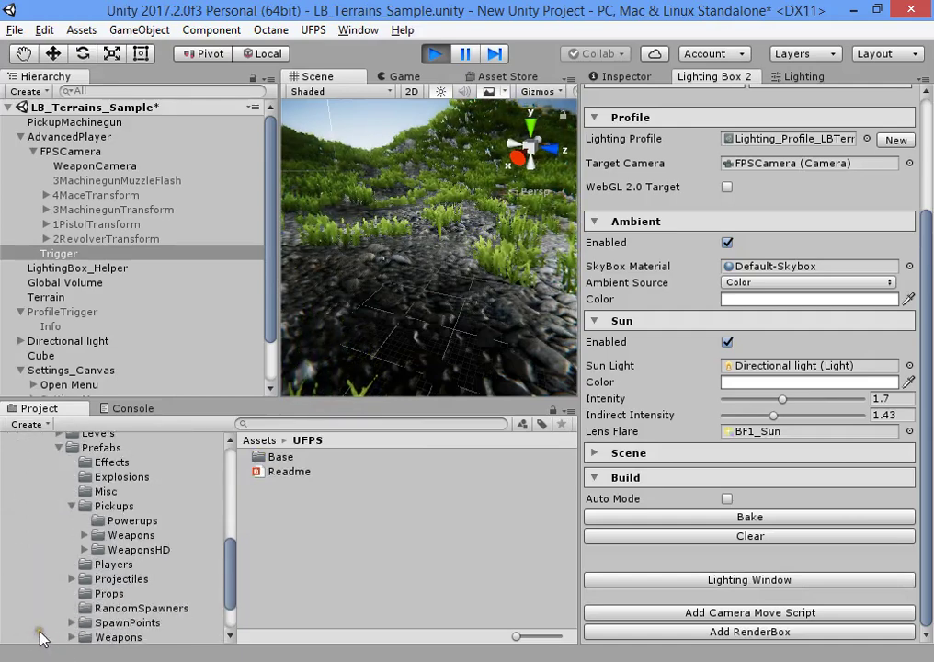
pyautogui.click(122, 550)
pyautogui.click(124, 535)
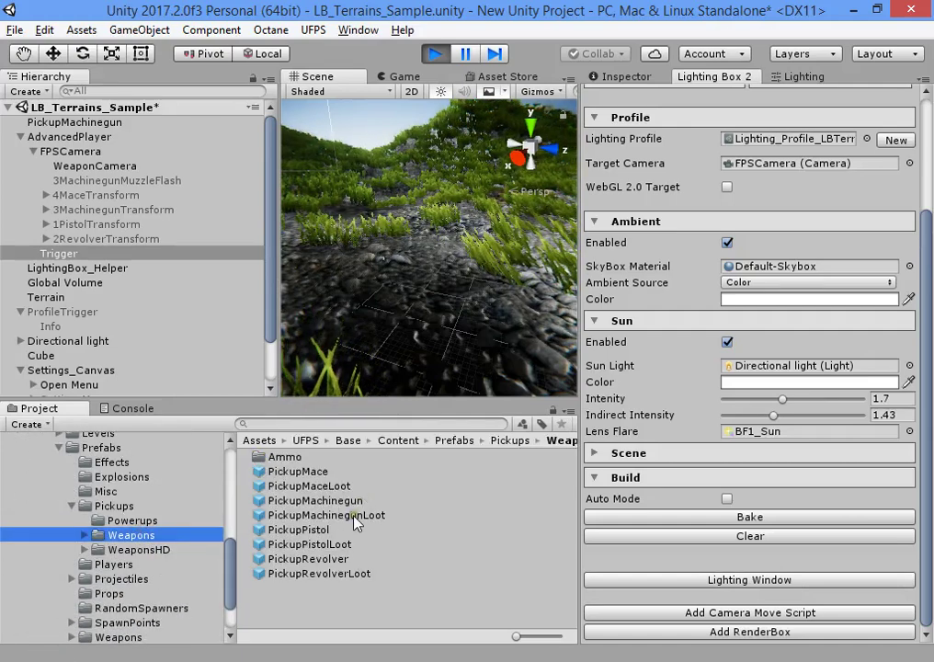
pyautogui.moveTo(354, 512); pyautogui.dragTo(434, 268)
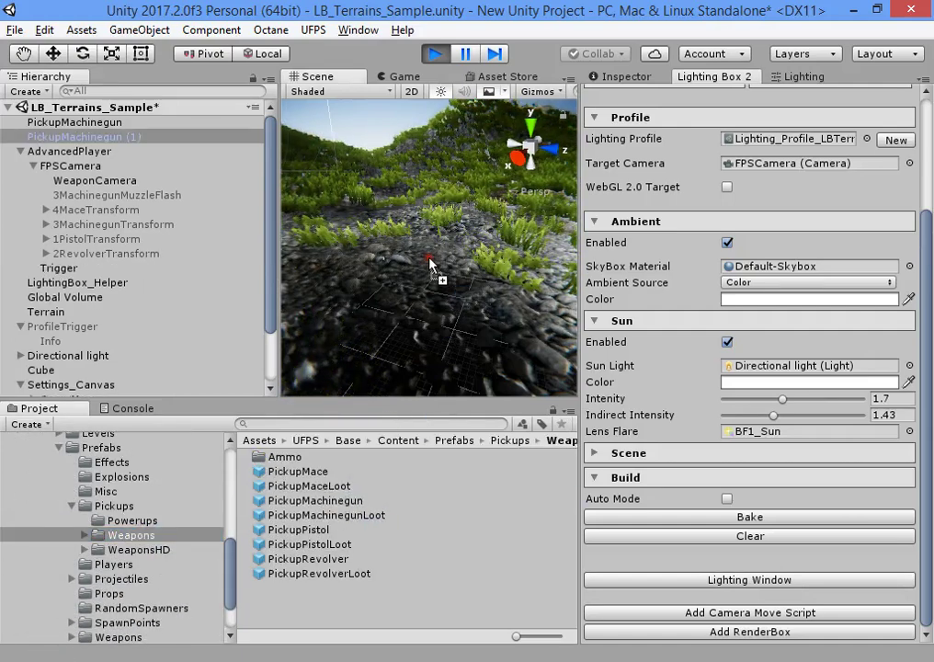
# Place two more PickupMachinegun prefabs on the rocky ground, pausing the game to position the last one.
pyautogui.moveTo(443, 248); pyautogui.dragTo(410, 224, button='right')
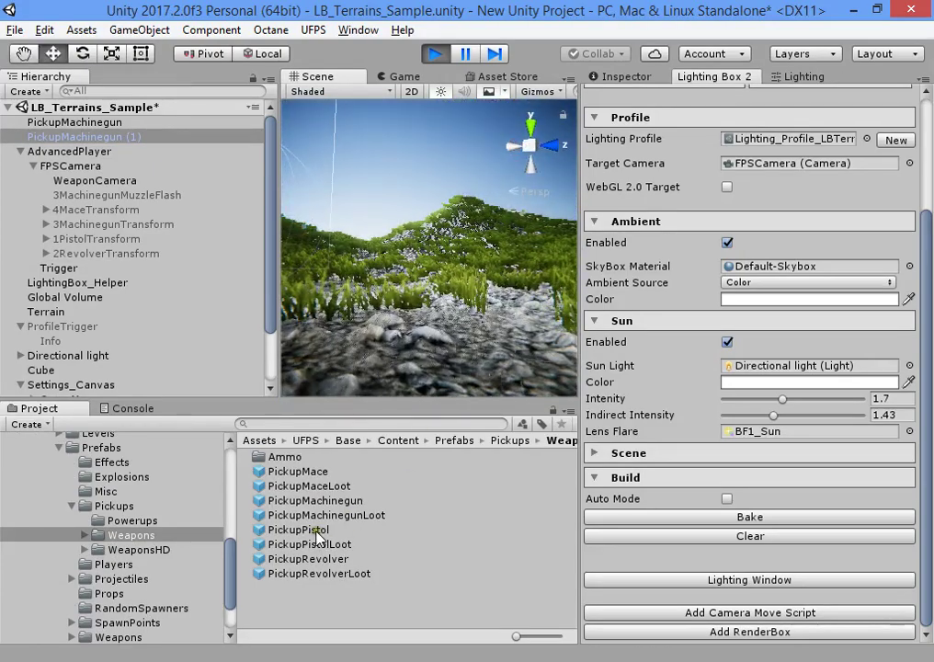
pyautogui.moveTo(340, 501); pyautogui.dragTo(364, 248)
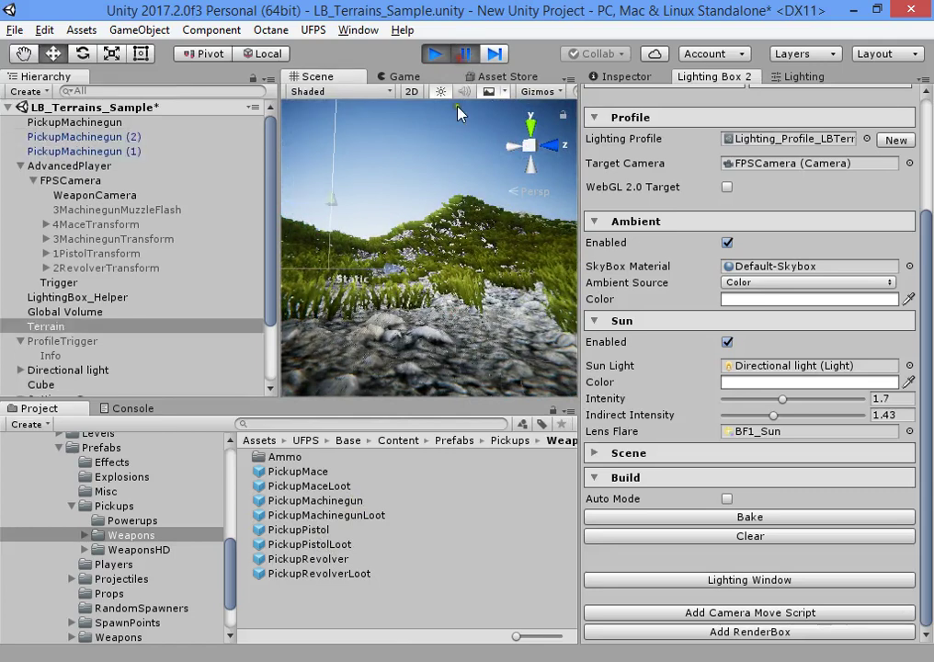
pyautogui.moveTo(334, 531); pyautogui.dragTo(471, 349)
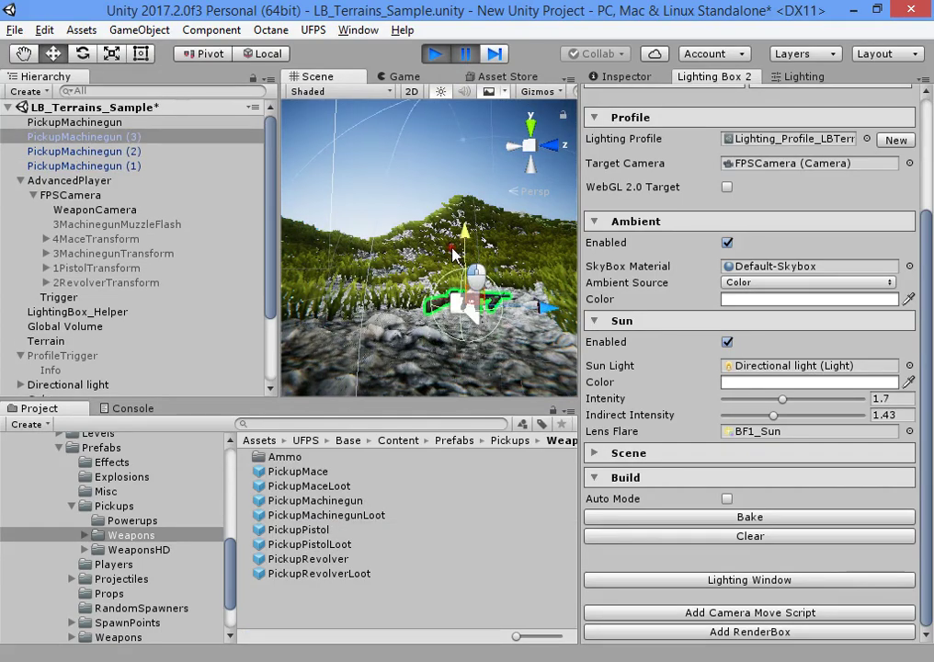
pyautogui.keyDown('alt'); pyautogui.moveTo(476, 299); pyautogui.dragTo(329, 346); pyautogui.keyUp('alt')
pyautogui.moveTo(328, 347); pyautogui.dragTo(227, 462, button='right')
pyautogui.keyDown('alt'); pyautogui.moveTo(228, 467); pyautogui.dragTo(451, 425); pyautogui.keyUp('alt')
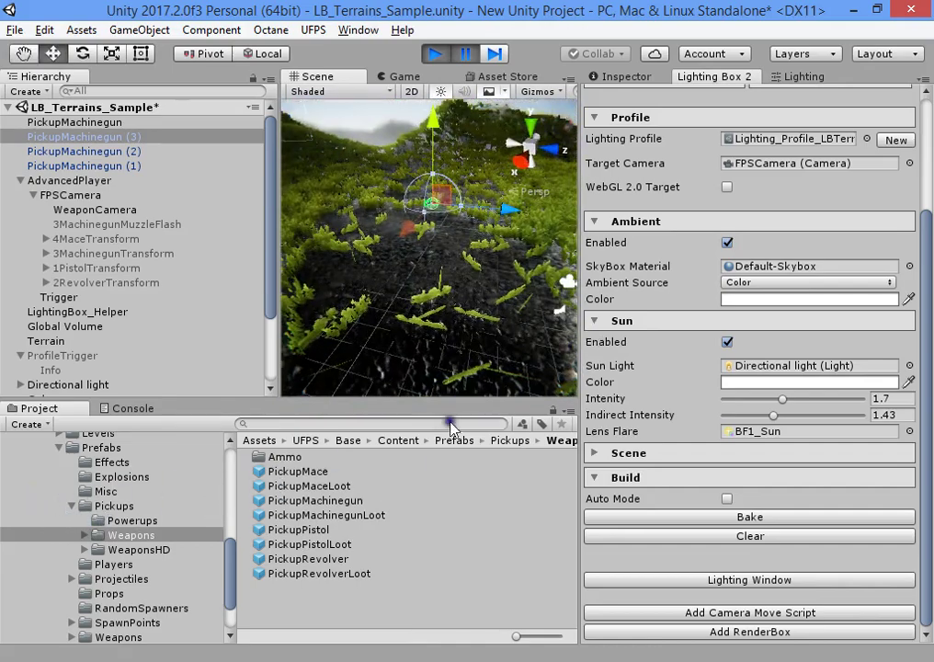
# Move AdvancedPlayer within the scene and resume the game to test the weapon pickups.
pyautogui.click(92, 181)
pyautogui.moveTo(401, 293)
pyautogui.keyDown('alt'); pyautogui.mouseDown()
pyautogui.moveTo(422, 280)
pyautogui.moveTo(400, 303)
pyautogui.moveTo(377, 292)
pyautogui.moveTo(386, 285)
pyautogui.mouseUp(); pyautogui.keyUp('alt')
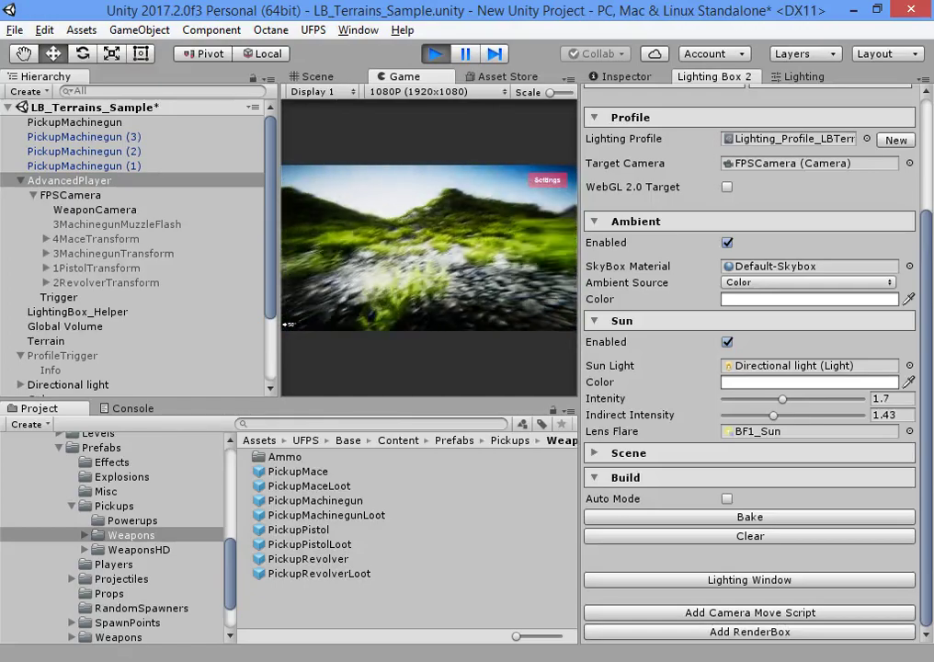
pyautogui.press('super')
pyautogui.click(321, 91)
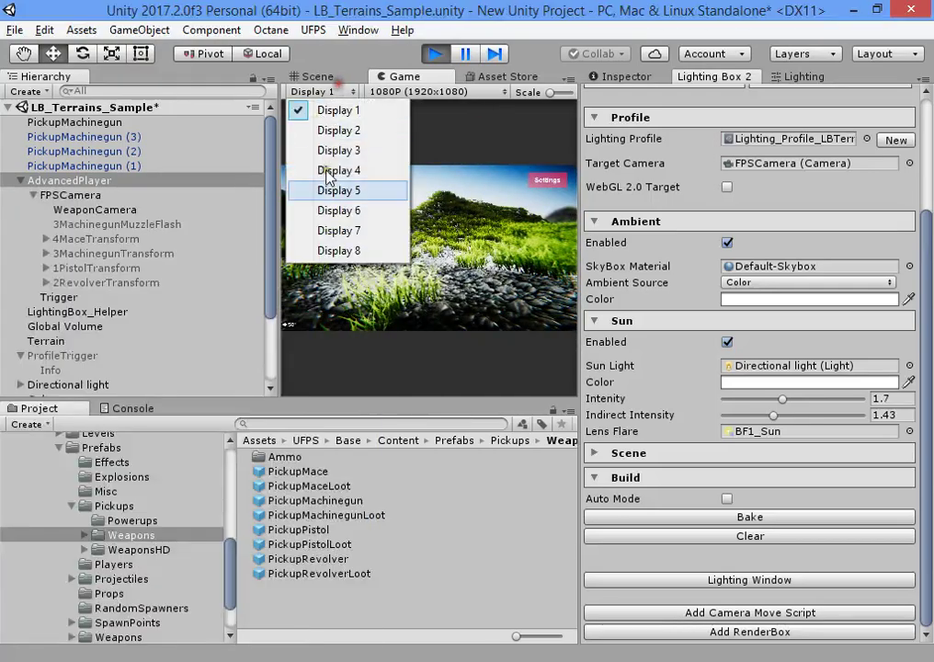
# Place another PickupMachinegun prefab on the rocky ground beside AdvancedPlayer, adjust its position and play-test it in the running game.
pyautogui.click(331, 110)
pyautogui.click(315, 76)
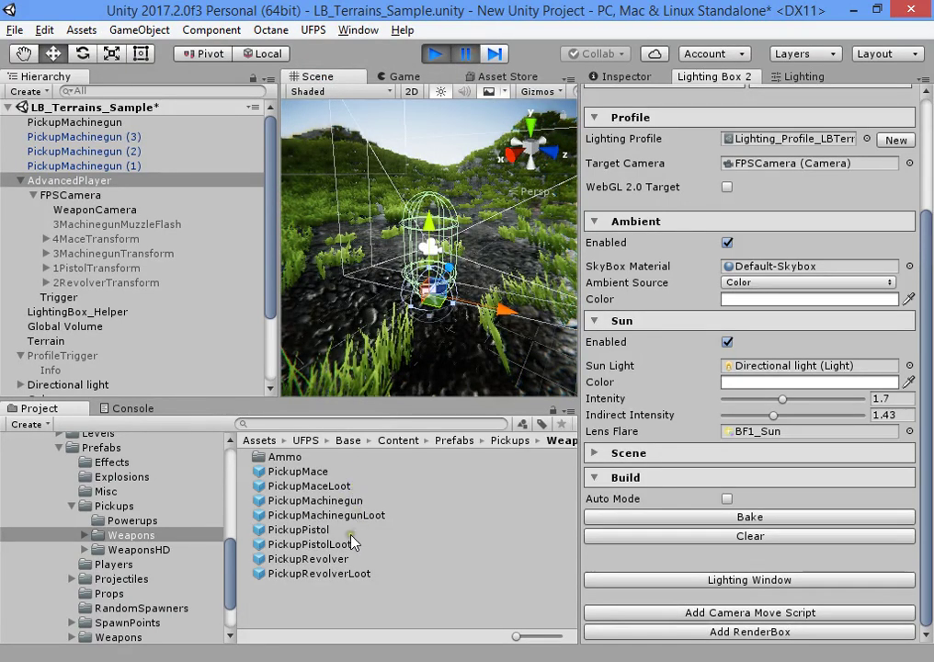
pyautogui.moveTo(348, 502); pyautogui.dragTo(464, 271)
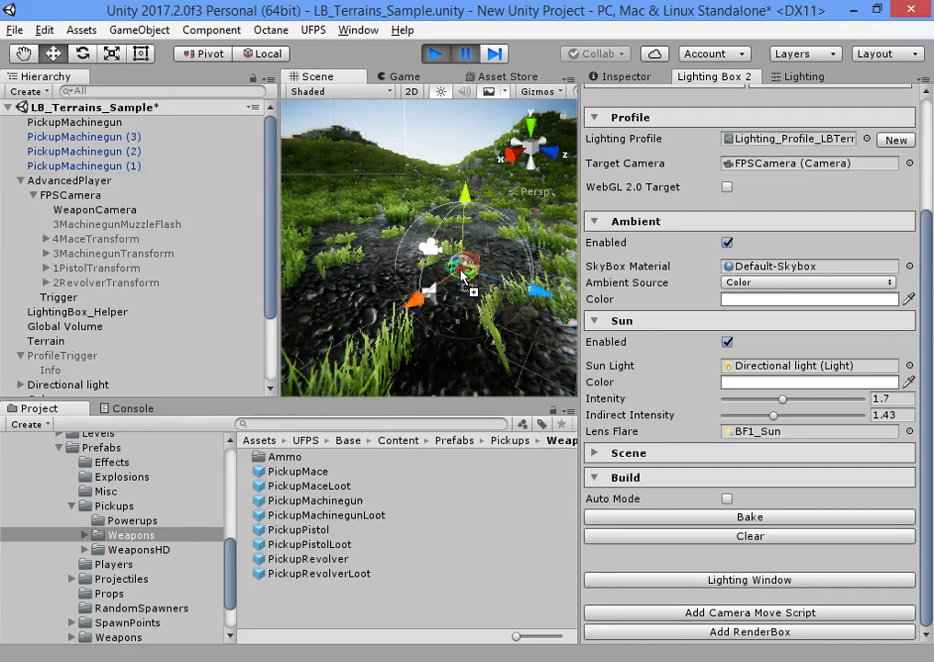
pyautogui.moveTo(464, 280); pyautogui.dragTo(450, 304, button='right')
pyautogui.keyDown('alt'); pyautogui.moveTo(451, 304); pyautogui.dragTo(410, 319); pyautogui.keyUp('alt')
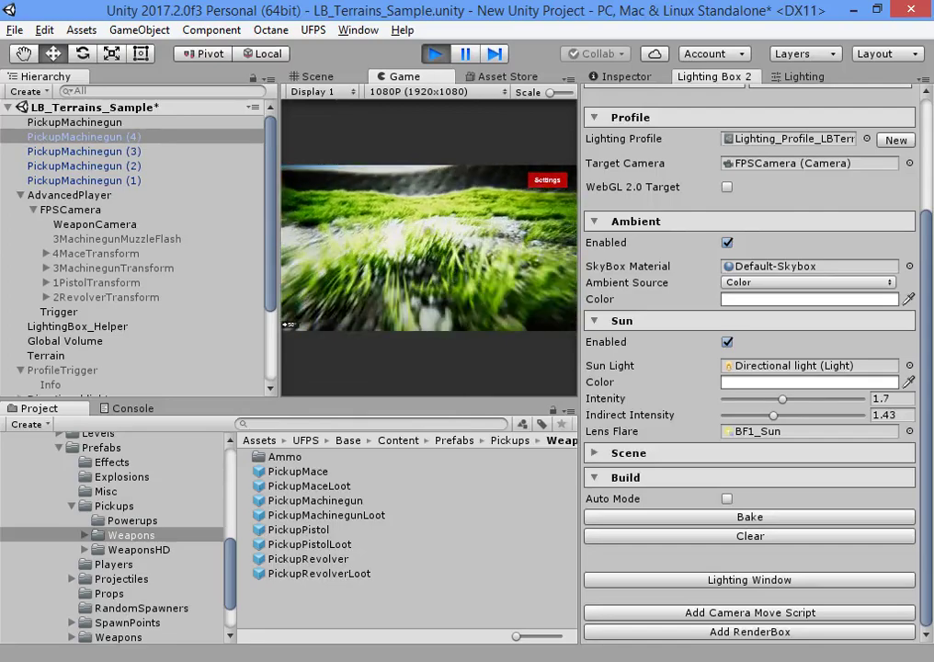
pyautogui.press('super')
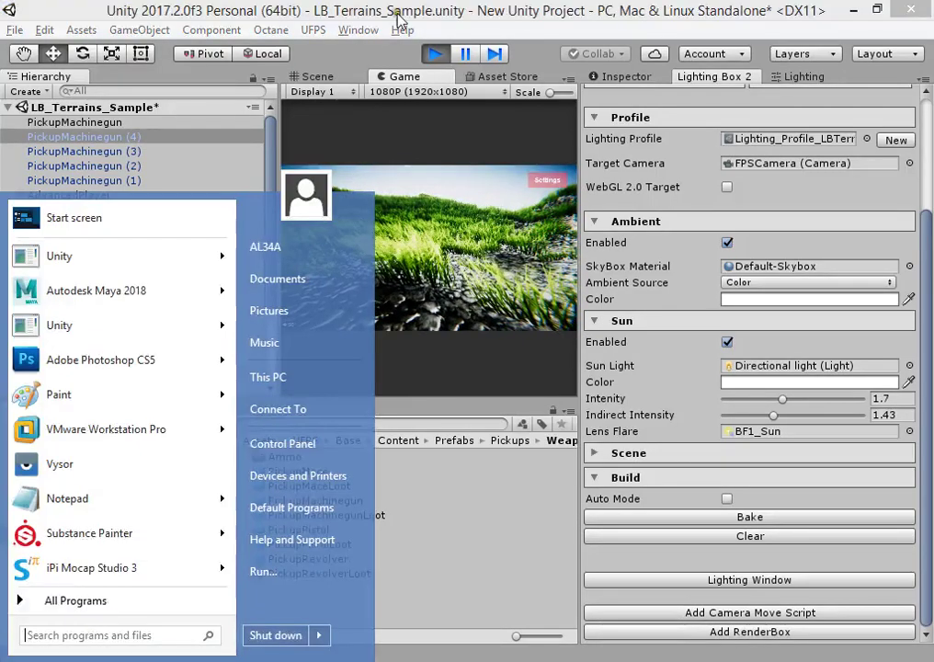
# Move PickupMachinegun (2) and PickupMachinegun (3) to the scene view near AdvancedPlayer and play-test them in the running game.
pyautogui.click(345, 78)
pyautogui.click(128, 195)
pyautogui.moveTo(358, 241); pyautogui.dragTo(357, 241, button='right')
pyautogui.doubleClick(163, 167)
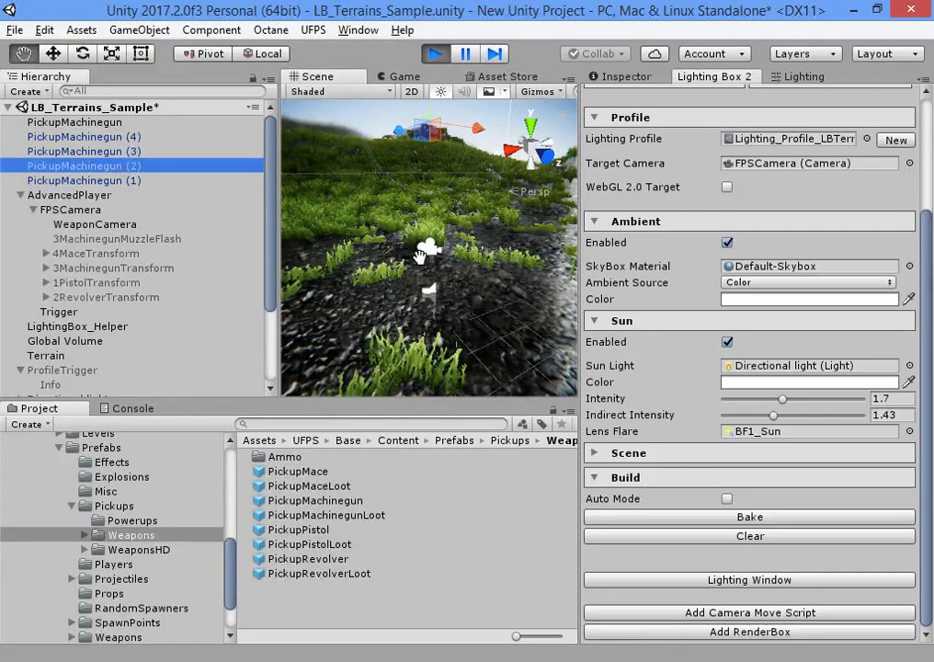
pyautogui.click(147, 30)
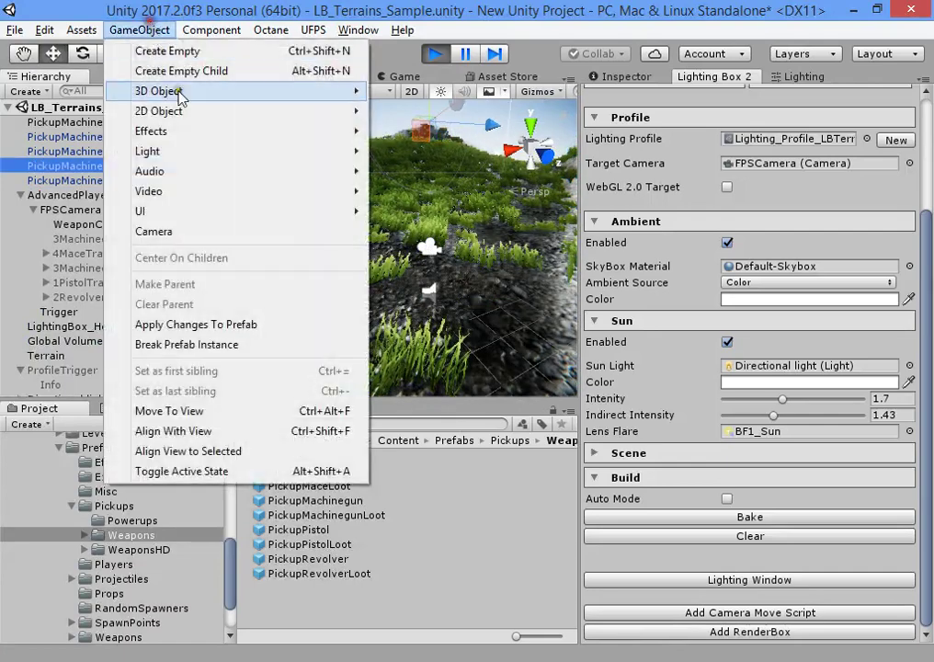
pyautogui.click(225, 411)
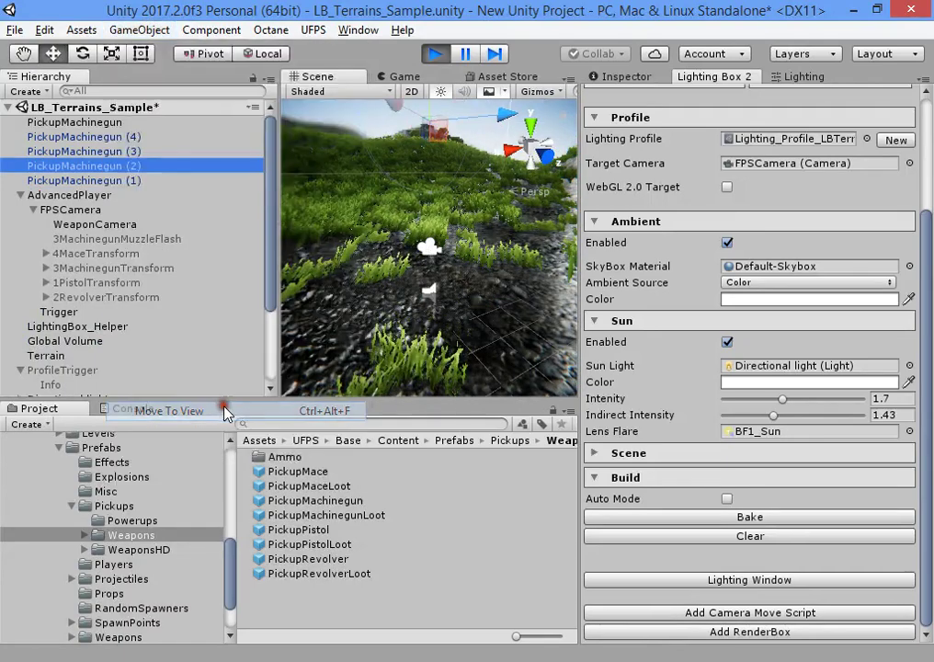
pyautogui.click(162, 150)
pyautogui.click(139, 30)
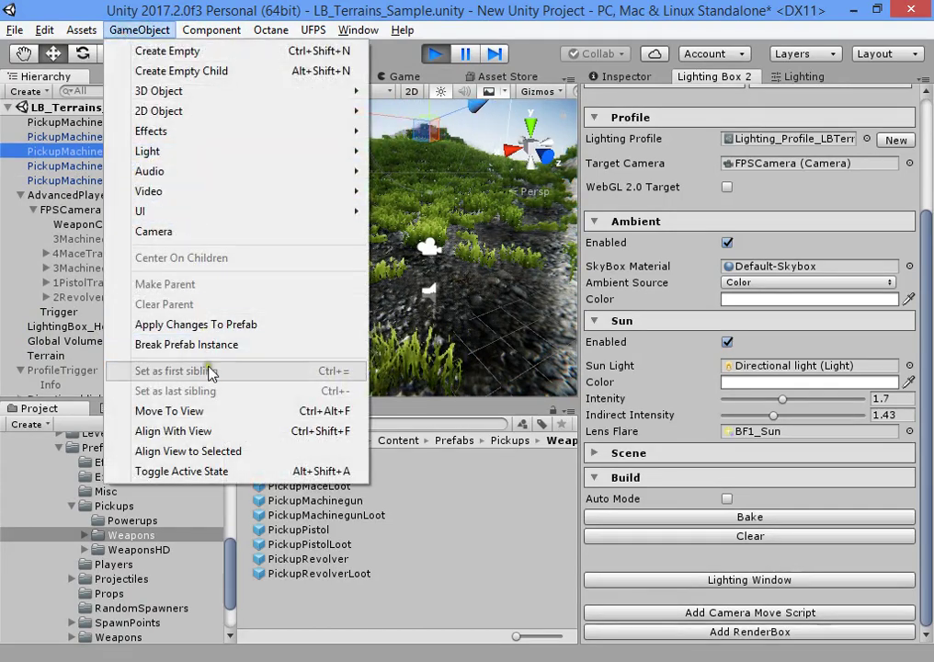
pyautogui.click(221, 411)
pyautogui.click(401, 77)
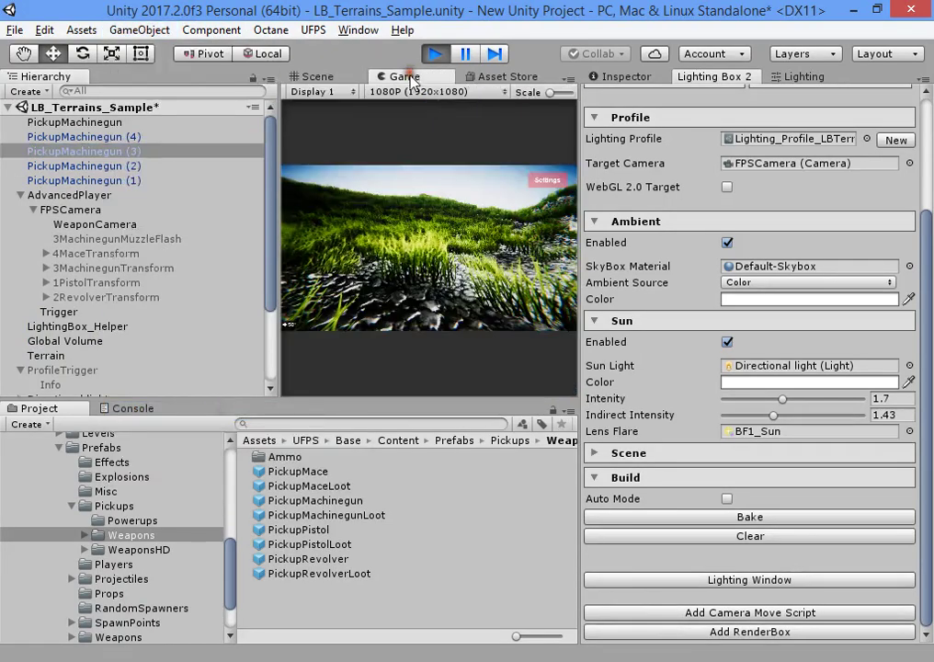
pyautogui.press('super')
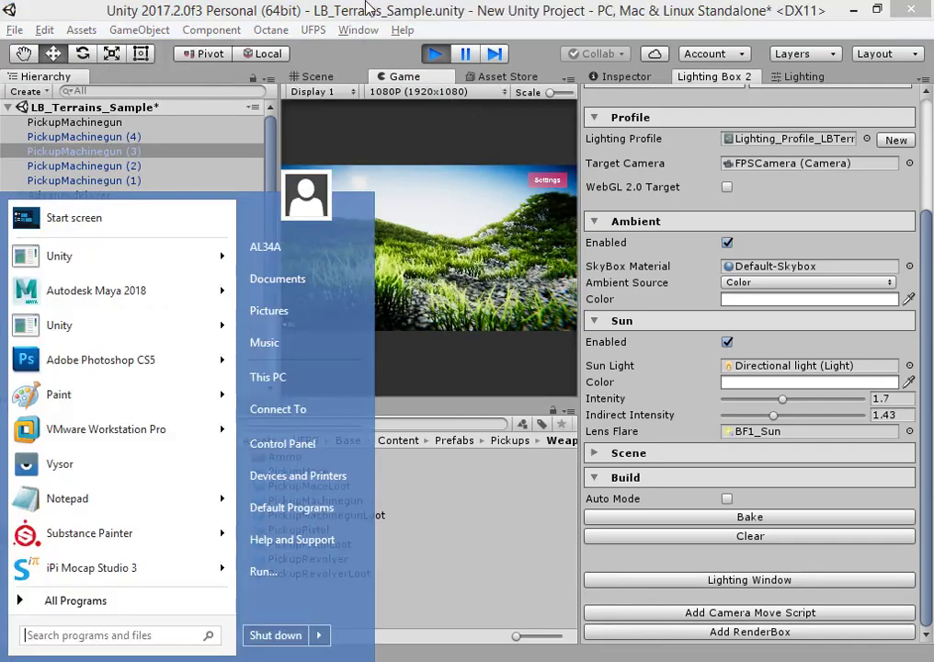
# Stop the running game and select the Cube trigger volume on the terrain, briefly starting and stopping play mode.
pyautogui.click(434, 54)
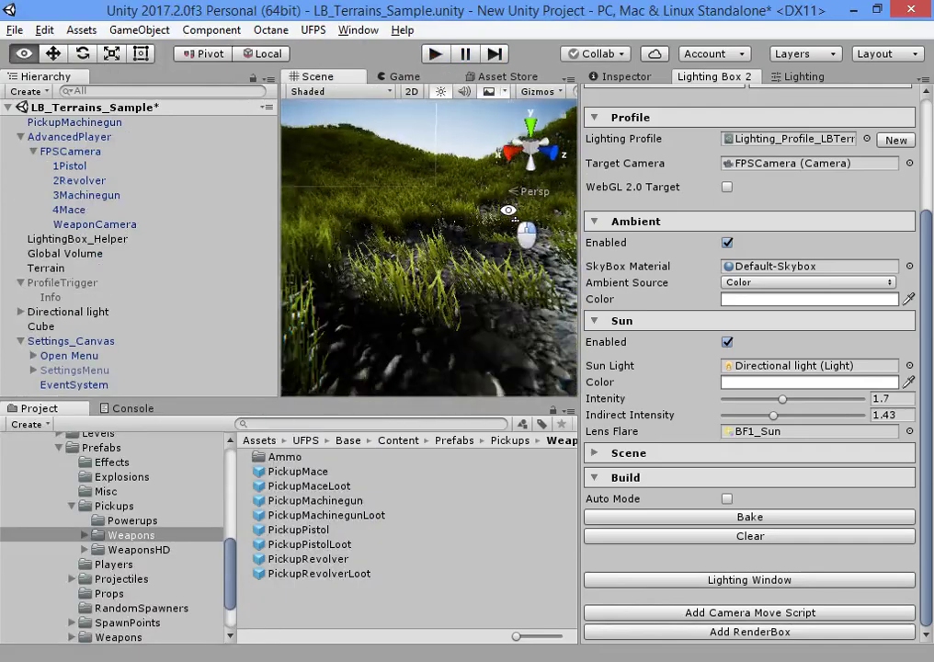
pyautogui.moveTo(478, 294); pyautogui.dragTo(367, 313, button='right')
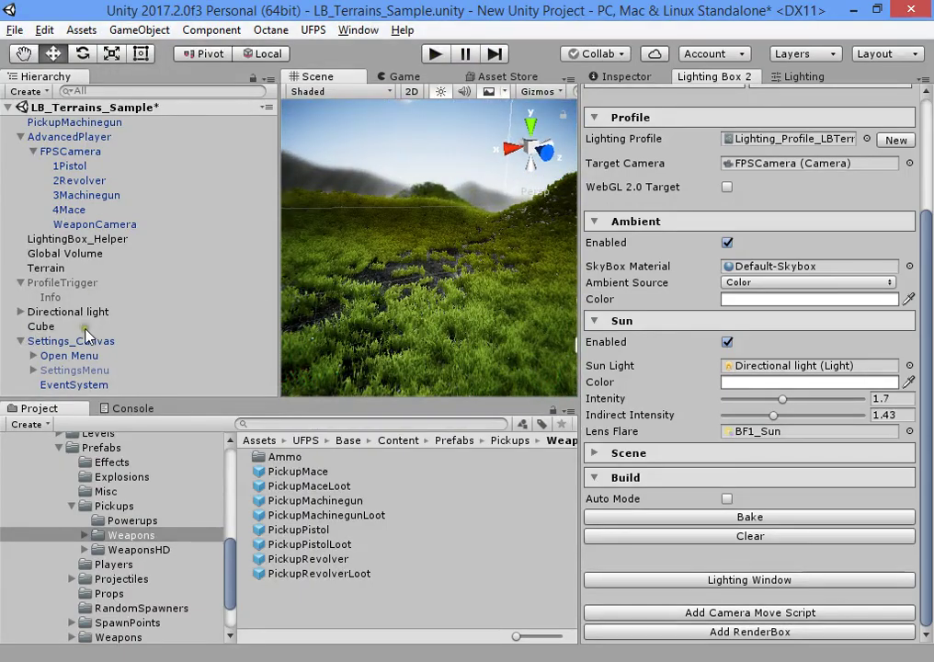
pyautogui.click(73, 328)
pyautogui.moveTo(578, 266); pyautogui.dragTo(742, 310)
pyautogui.moveTo(307, 241); pyautogui.dragTo(453, 206, button='right')
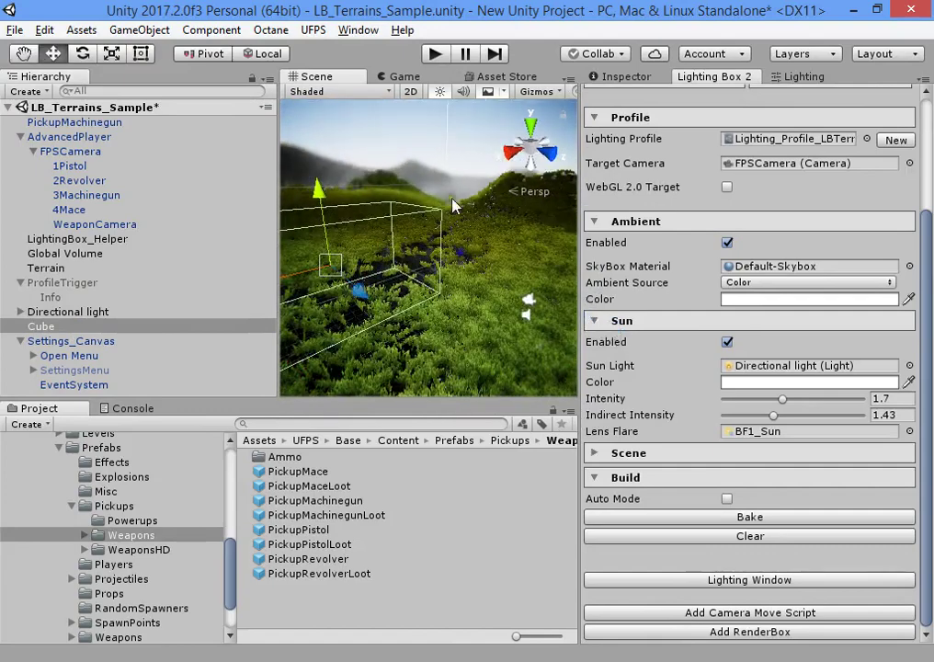
pyautogui.click(436, 55)
pyautogui.hotkey('ctrl', 'p')
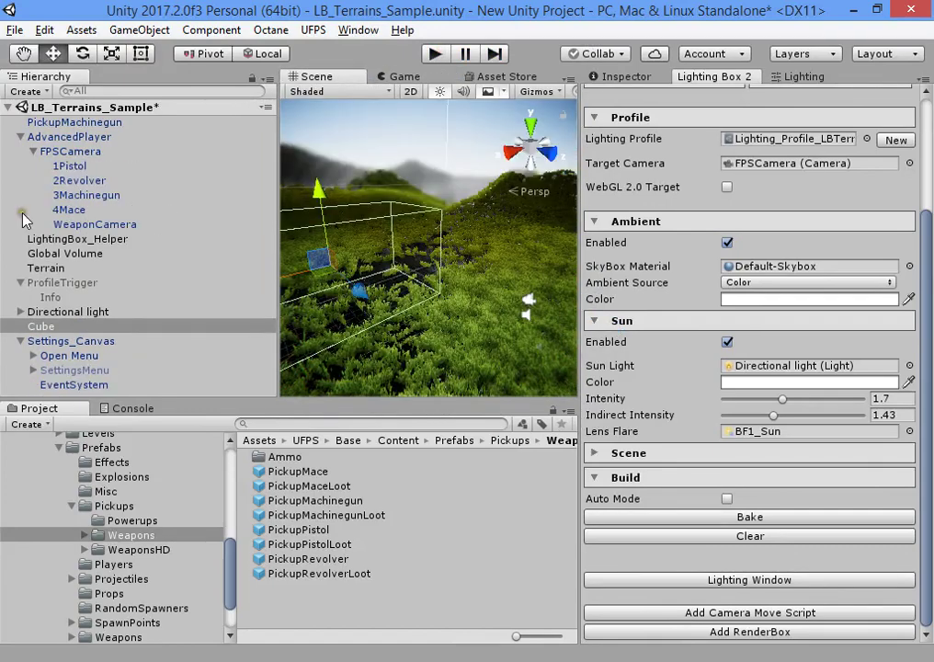
# Check the tag of AdvancedPlayer and set the Player Tag of Cube's LB_Profile Trigger script to Player.
pyautogui.click(69, 136)
pyautogui.scroll(3, 682, 147)
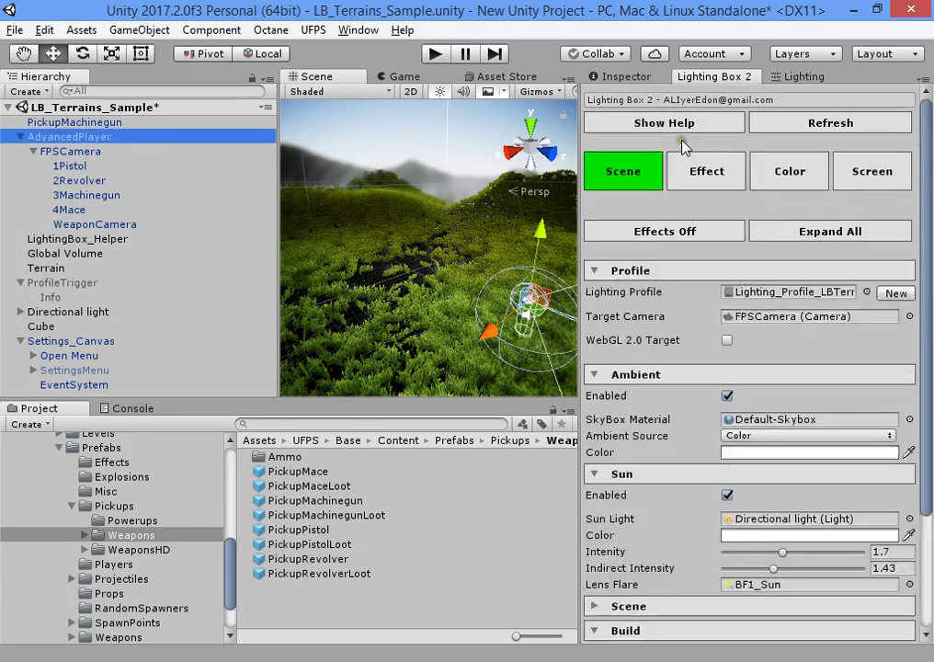
pyautogui.click(634, 78)
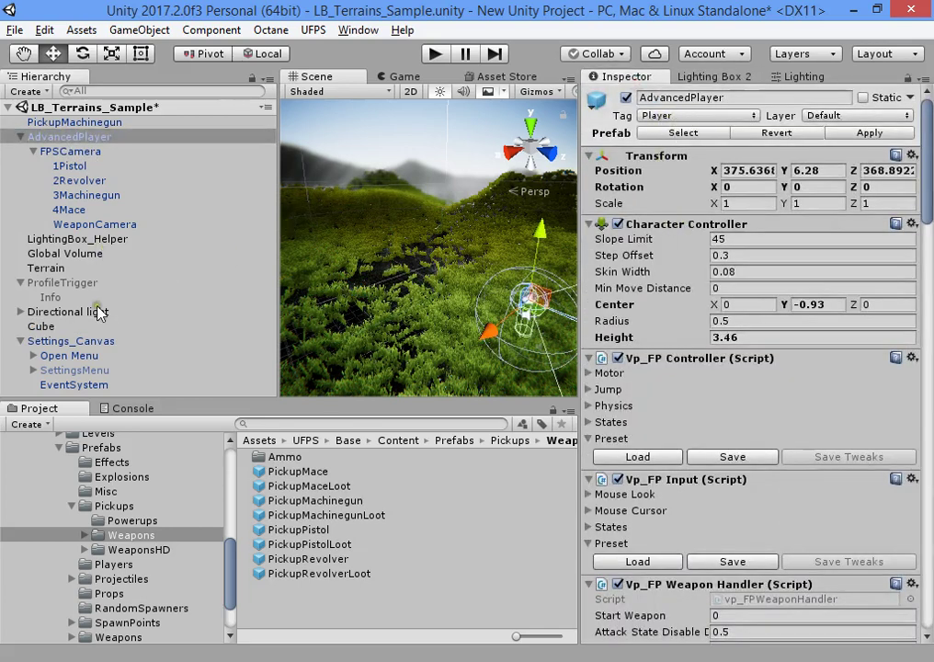
pyautogui.click(41, 326)
pyautogui.click(802, 449)
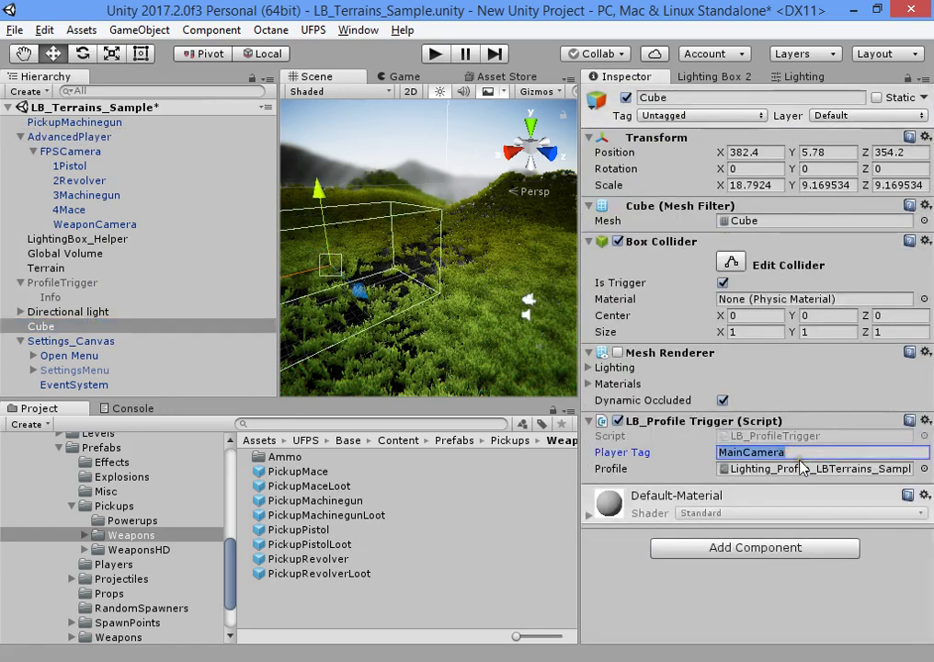
pyautogui.write('Player')
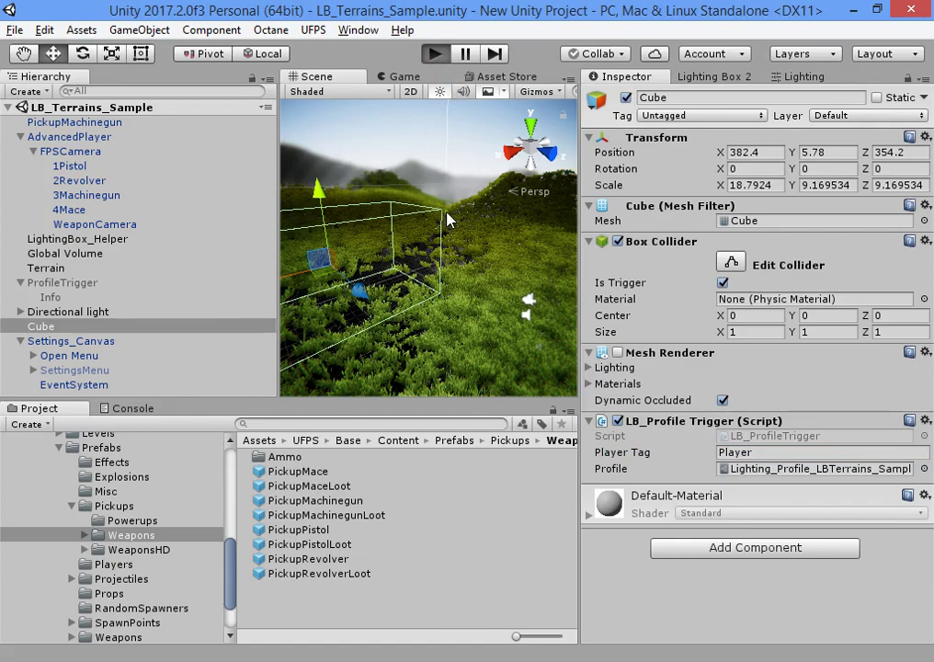
# Run the game and walk the player across the terrain to test the Cube profile trigger.
pyautogui.hotkey('ctrl', 'p')
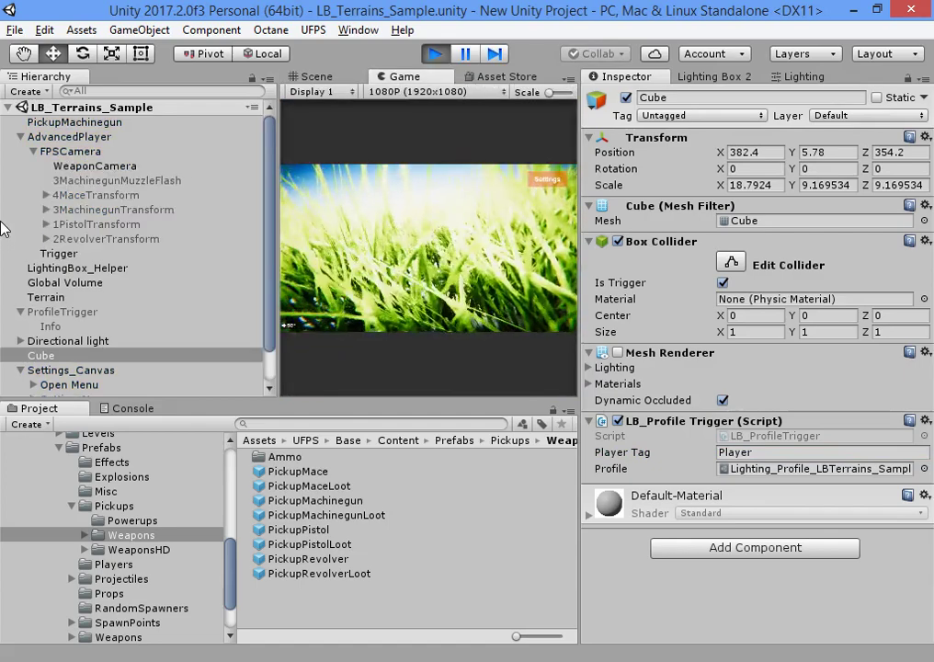
pyautogui.press('w')
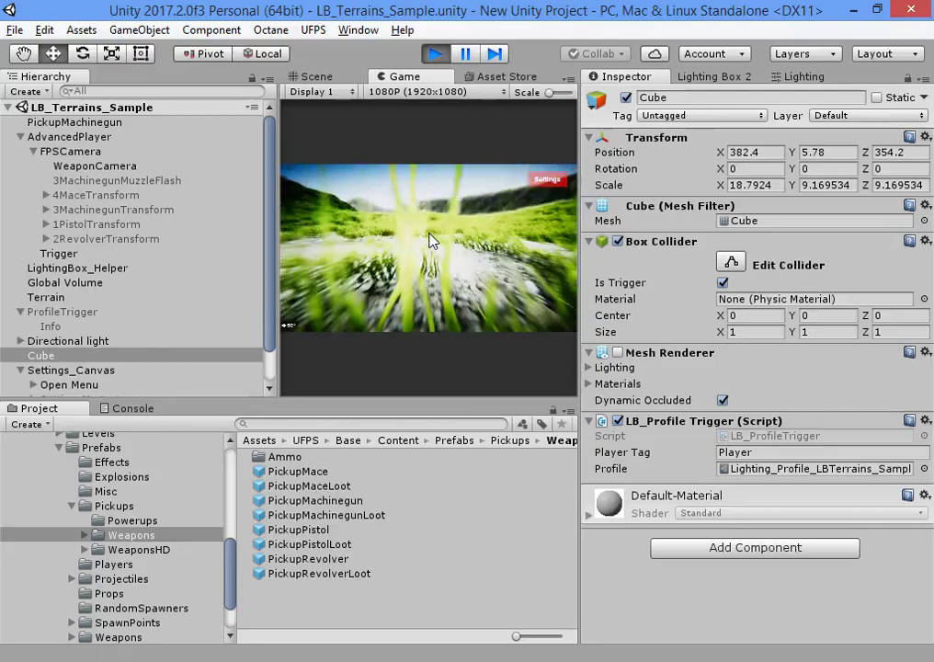
pyautogui.press('super')
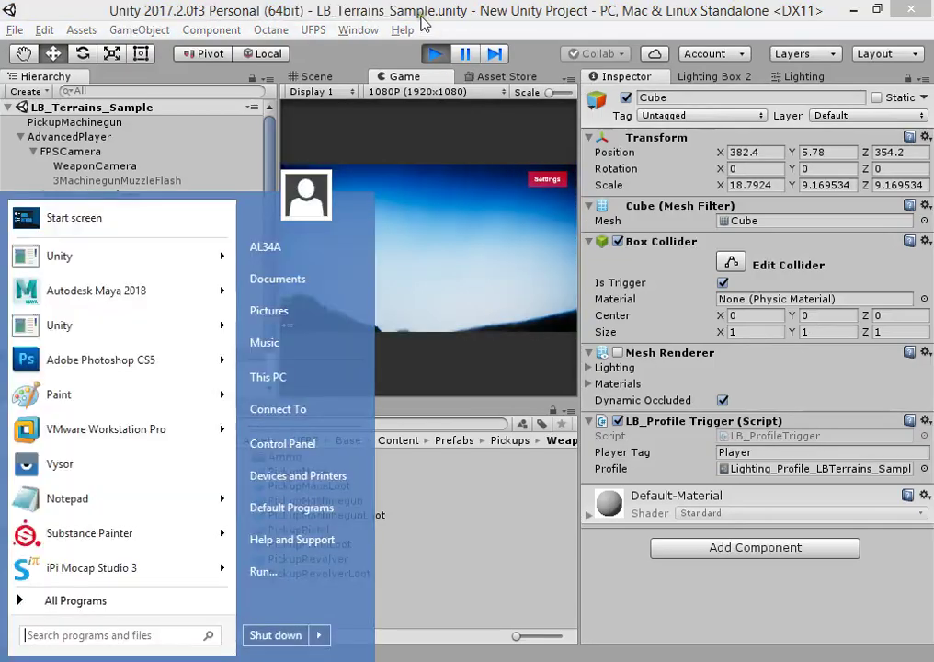
# Lower the Cube trigger volume to Y position 3.46 in the scene while the game is running.
pyautogui.click(343, 81)
pyautogui.moveTo(418, 171); pyautogui.dragTo(439, 193, button='right')
pyautogui.press('w')
pyautogui.press('s')
pyautogui.keyDown('alt'); pyautogui.moveTo(429, 253); pyautogui.dragTo(405, 250); pyautogui.keyUp('alt')
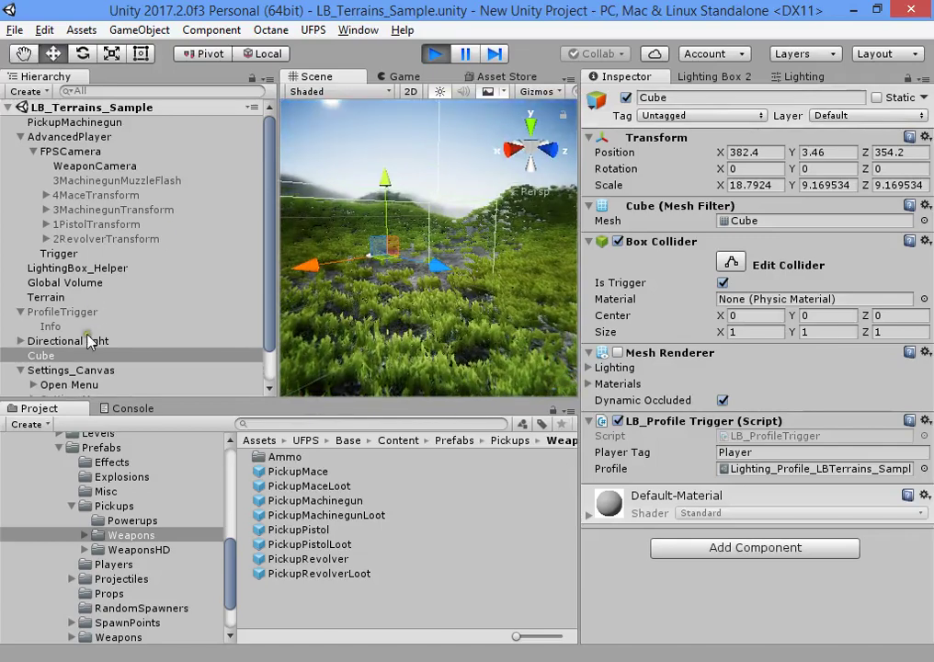
# Examine the components of AdvancedPlayer and its FPSCamera, and walk the player around in the running game.
pyautogui.click(127, 138)
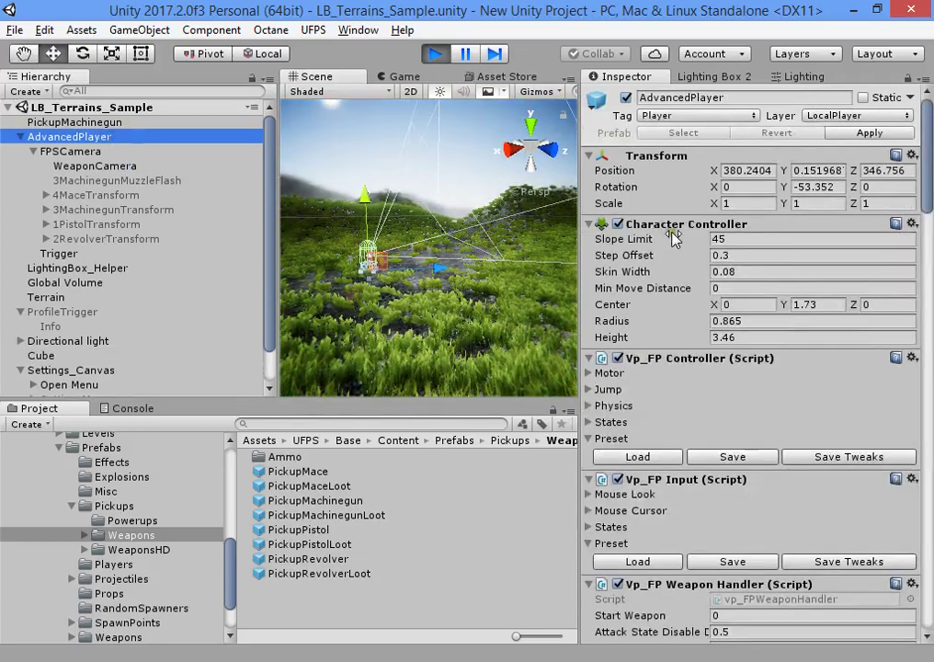
pyautogui.scroll(-20, 673, 342)
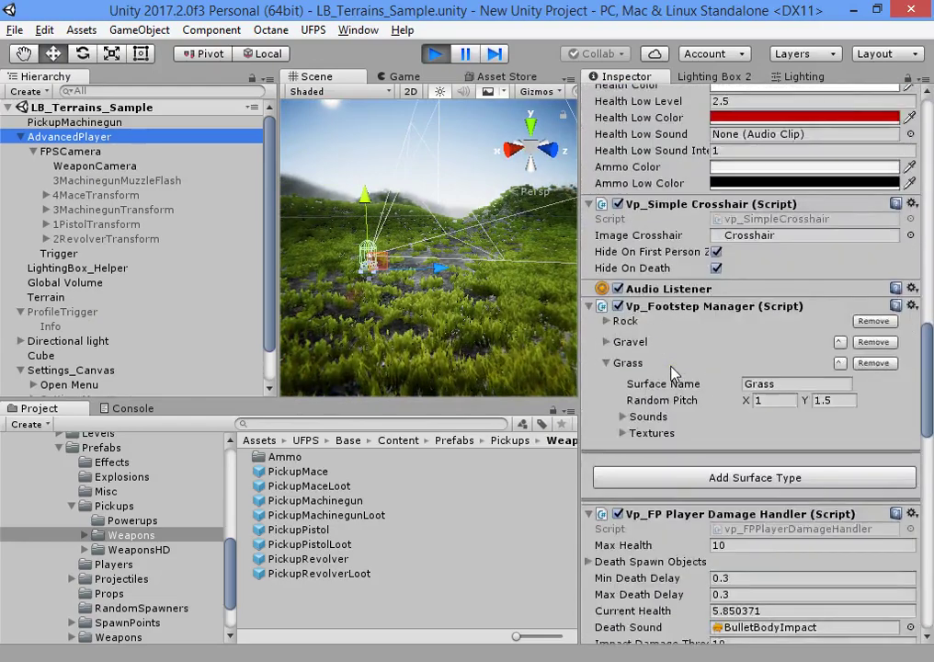
pyautogui.scroll(-20, 672, 371)
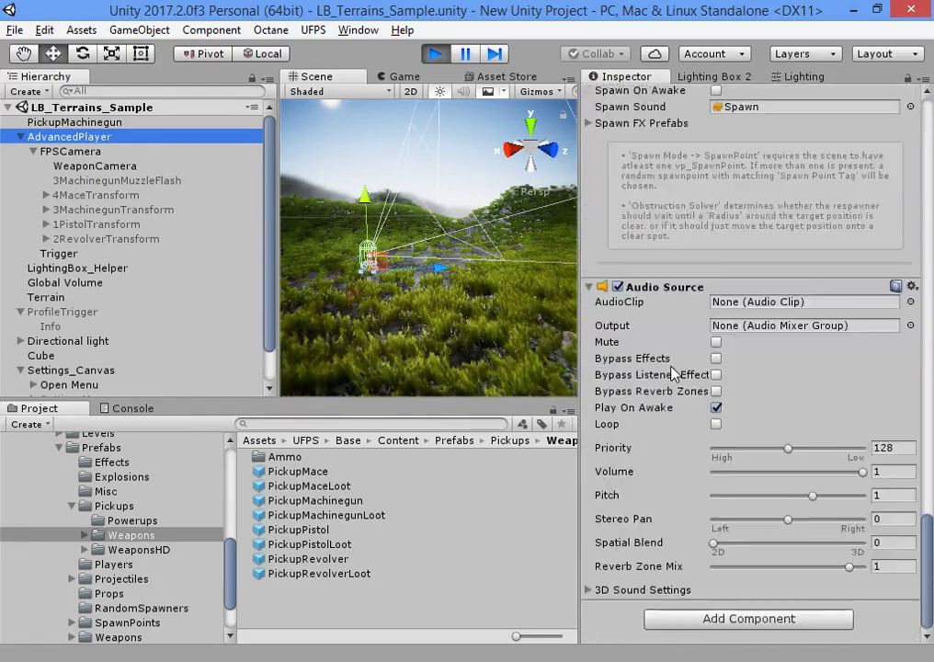
pyautogui.scroll(20, 672, 371)
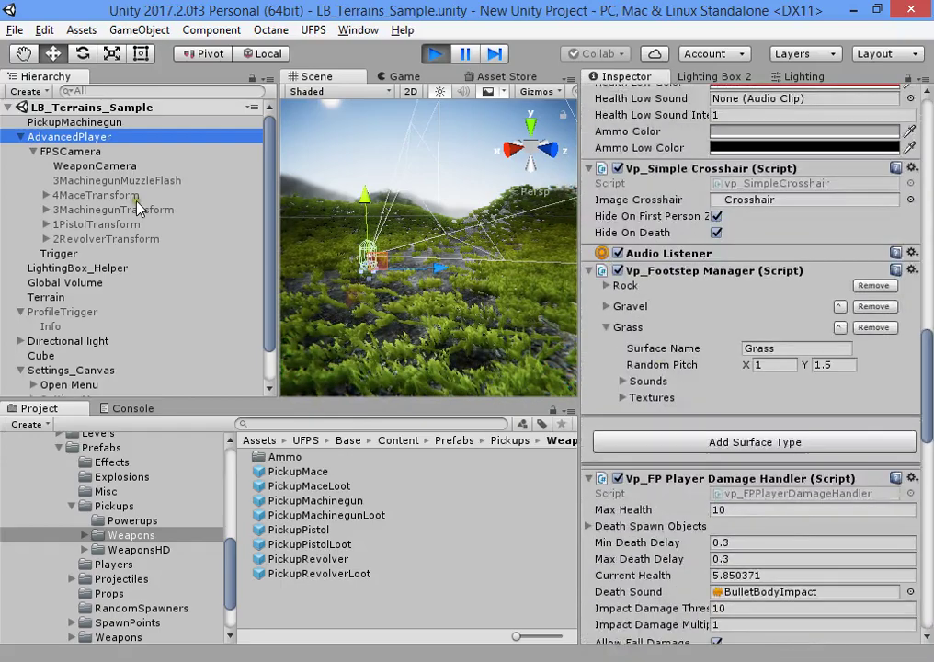
pyautogui.click(101, 152)
pyautogui.scroll(12, 646, 340)
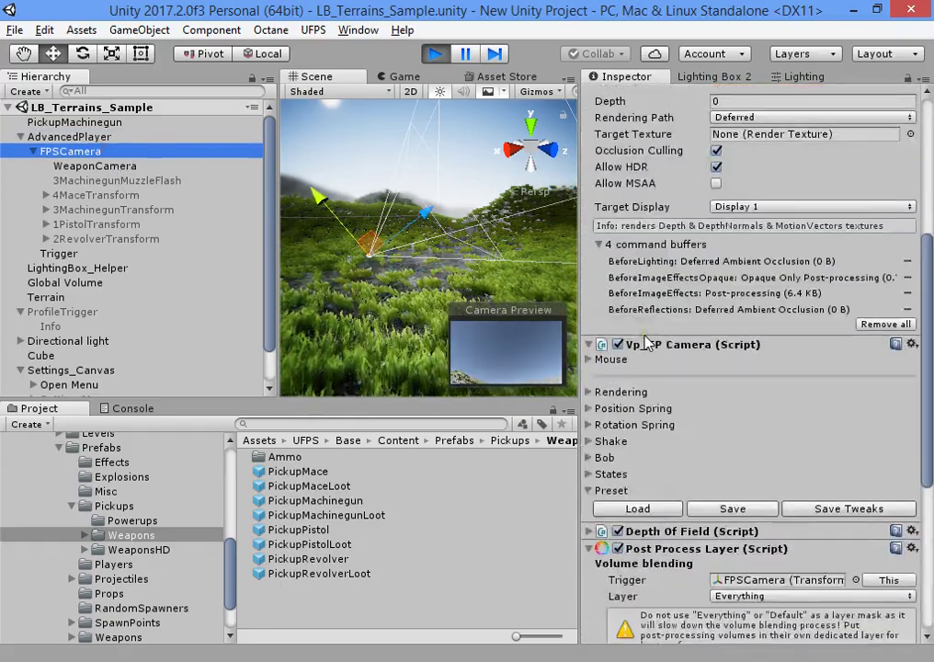
pyautogui.click(213, 136)
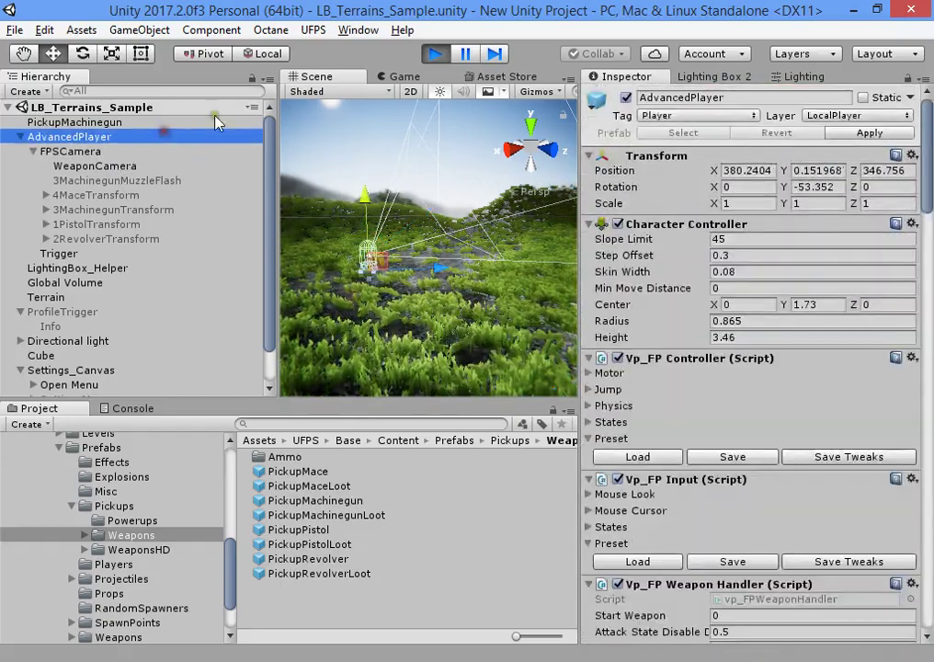
pyautogui.click(401, 78)
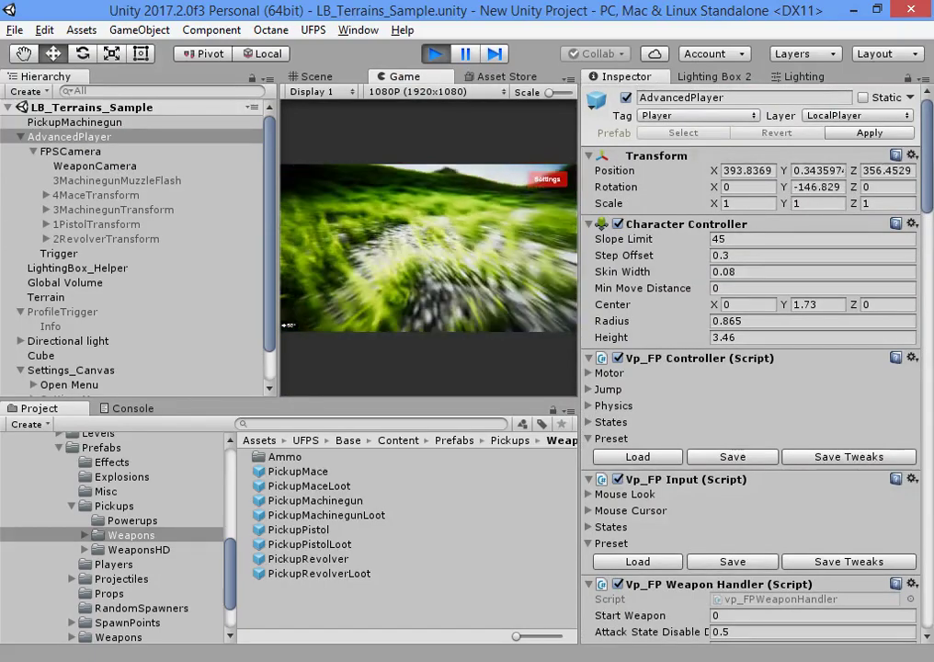
pyautogui.press('super')
# Add a Rigidbody component to AdvancedPlayer, make it kinematic and test the player in the running game.
pyautogui.moveTo(925, 147); pyautogui.dragTo(930, 567)
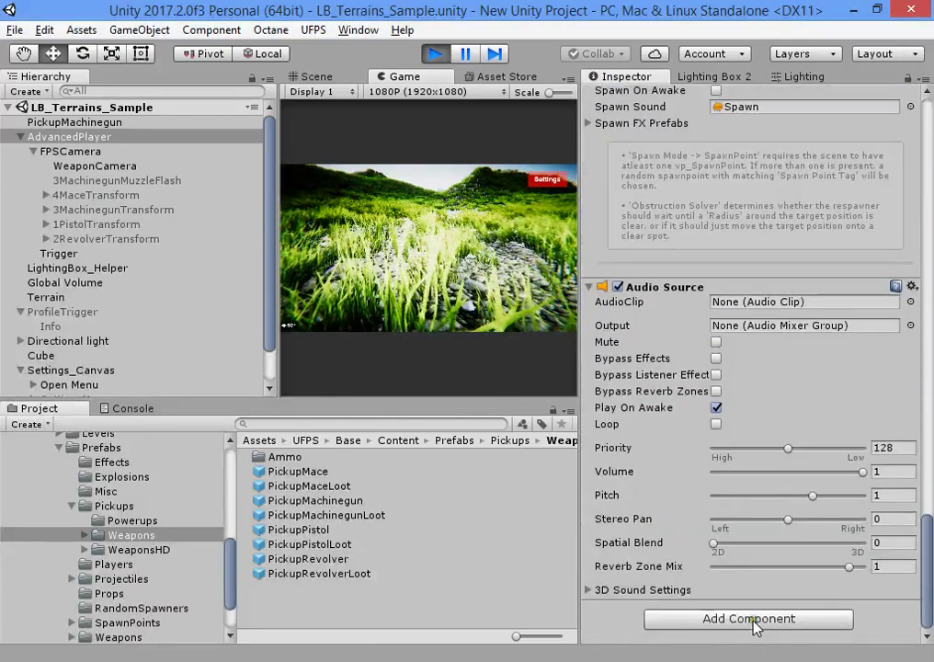
pyautogui.click(749, 619)
pyautogui.write('rig')
pyautogui.press('BackSpace')
pyautogui.press('BackSpace')
pyautogui.write('igi')
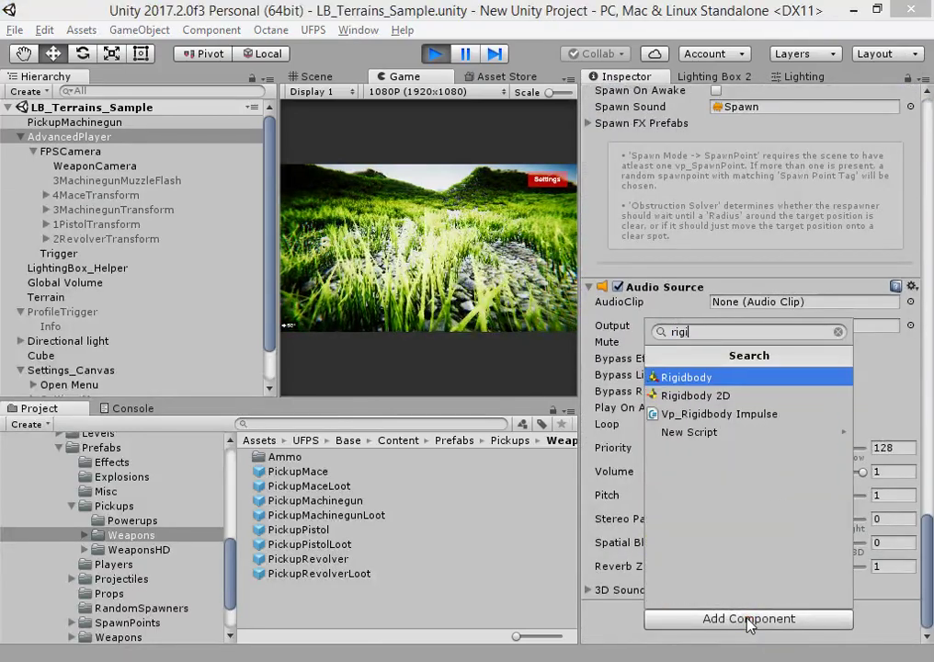
pyautogui.press('Return')
pyautogui.scroll(-5, 723, 525)
pyautogui.click(716, 542)
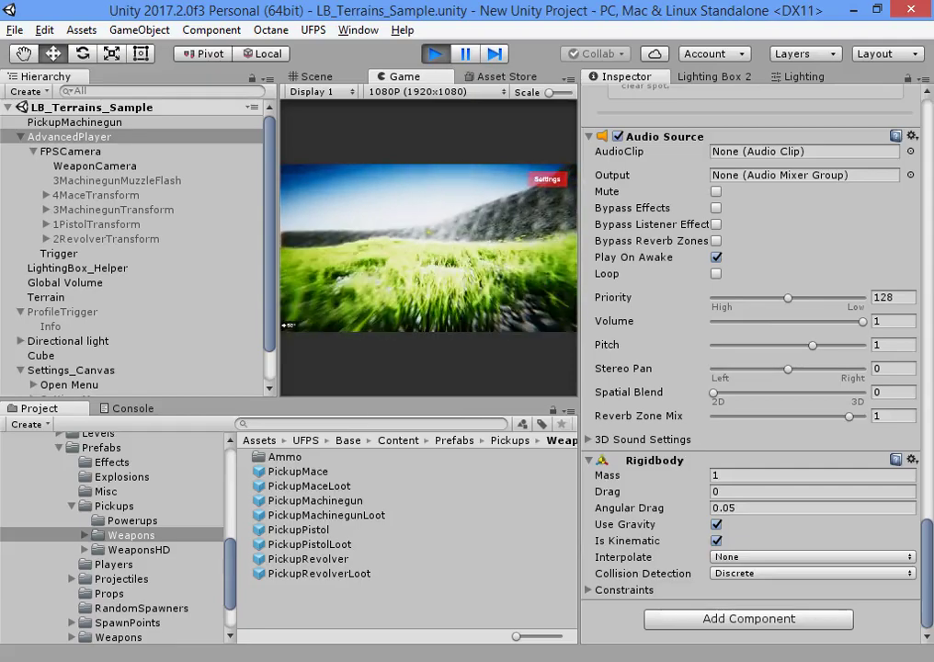
pyautogui.press('super')
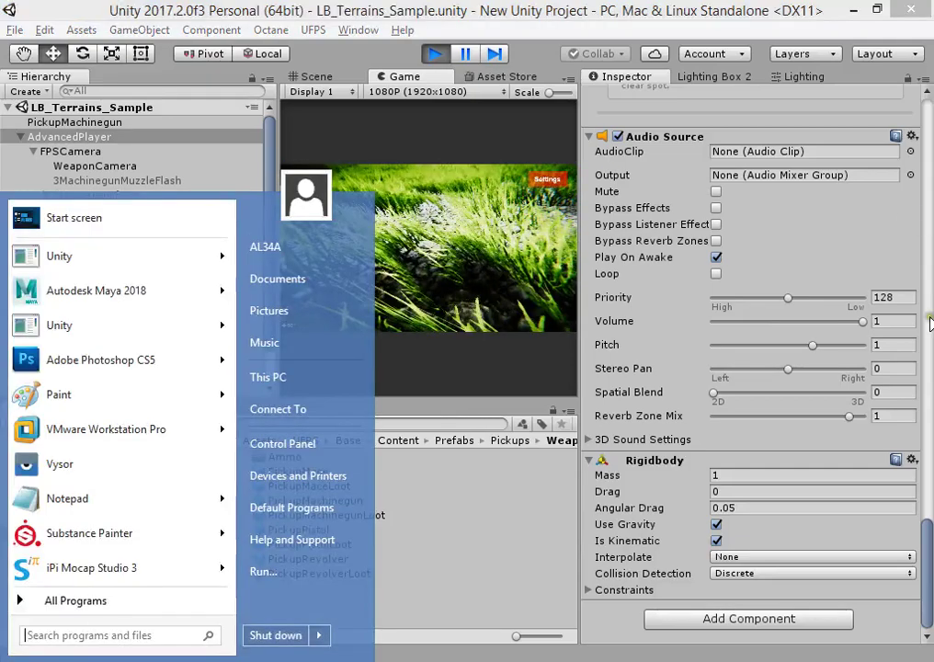
# Review the available tags for AdvancedPlayer and keep Player as its tag.
pyautogui.click(929, 418)
pyautogui.scroll(15, 930, 365)
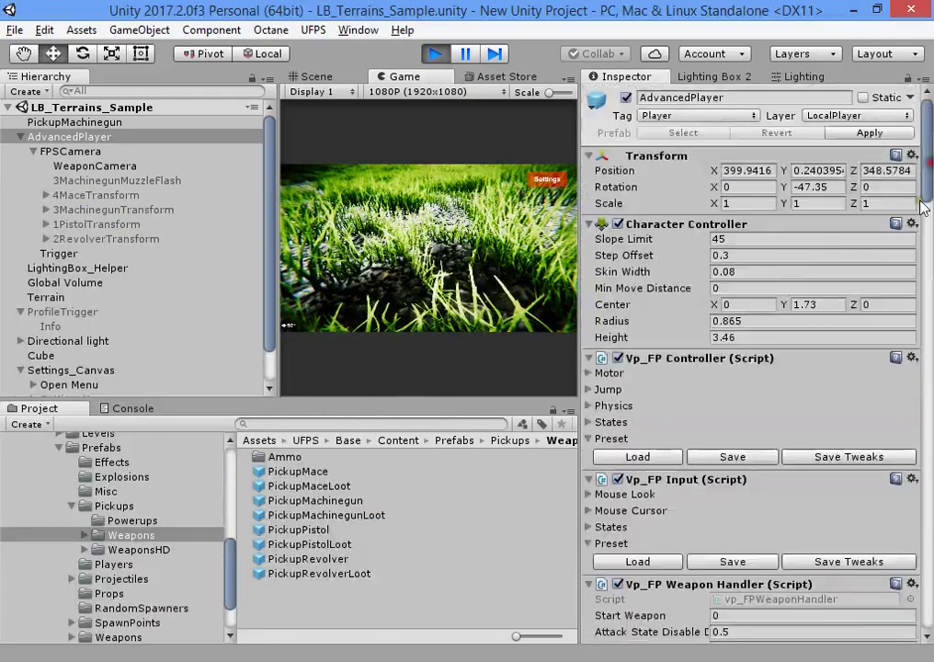
pyautogui.click(698, 115)
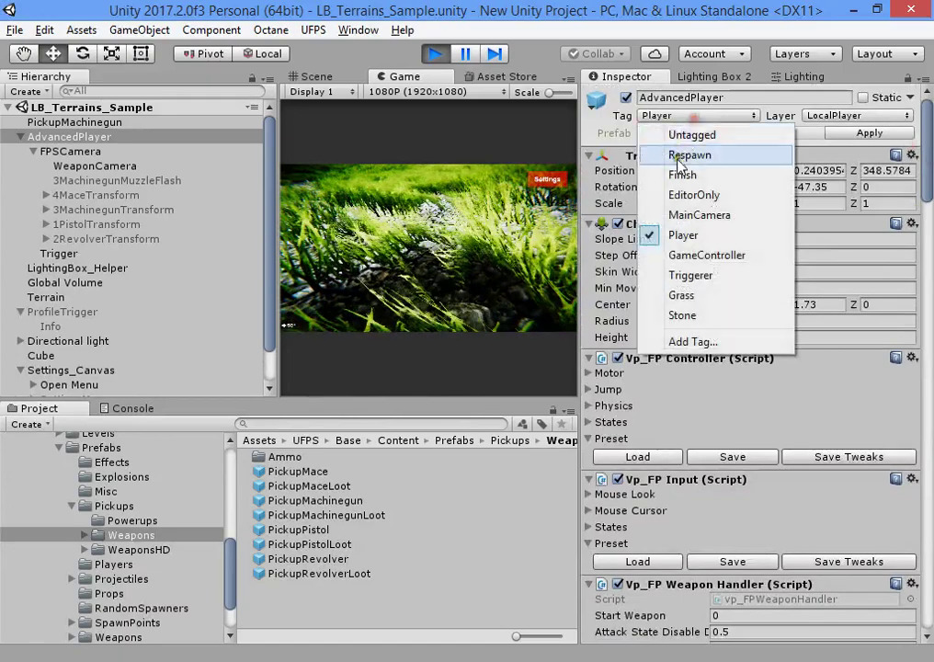
pyautogui.click(666, 237)
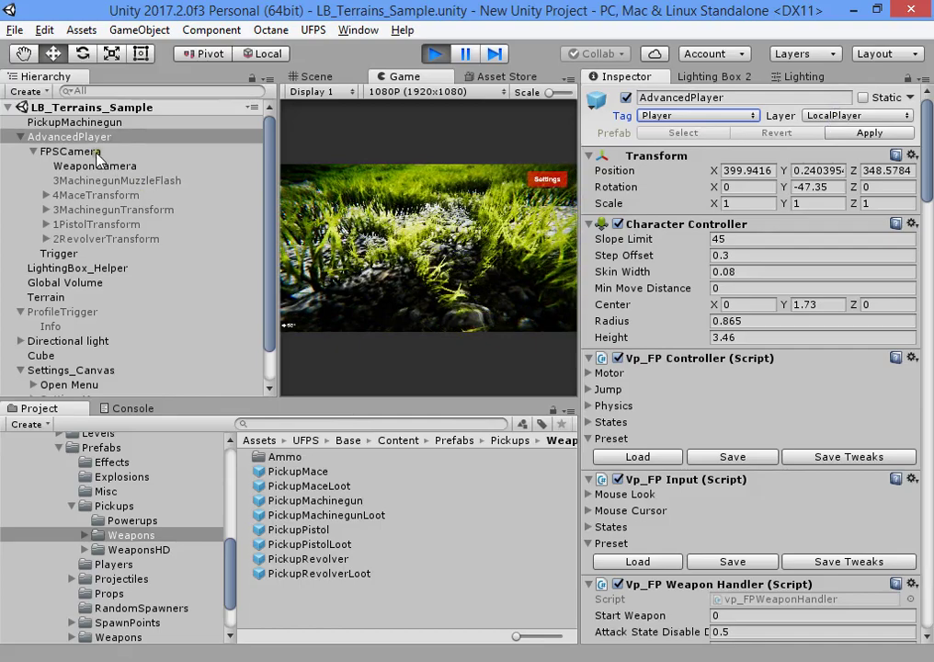
# Open the Player Tag of Cube's LB_Profile Trigger script for editing.
pyautogui.scroll(-2, 98, 159)
pyautogui.click(42, 316)
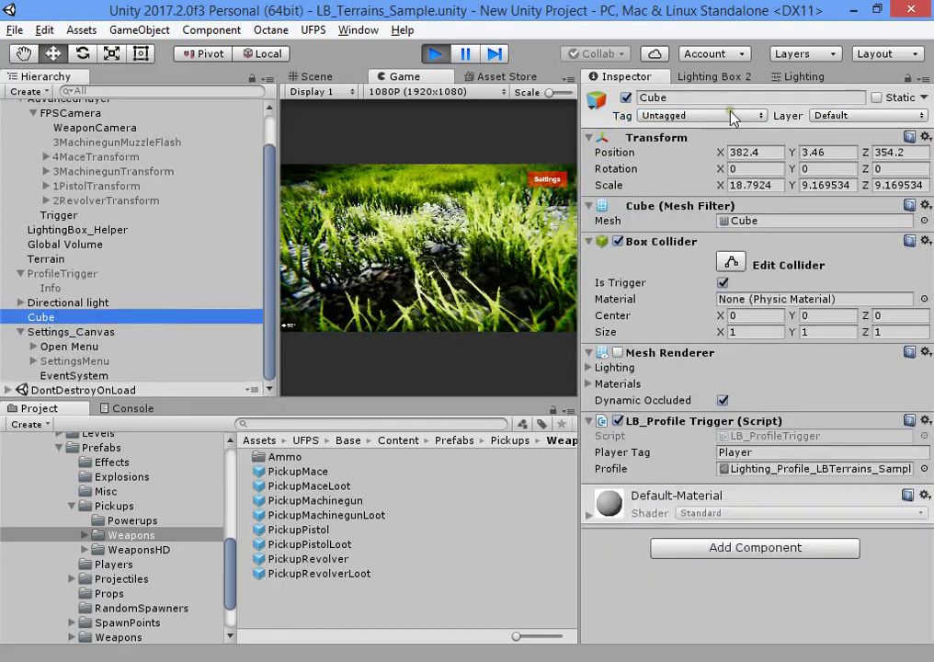
pyautogui.click(756, 451)
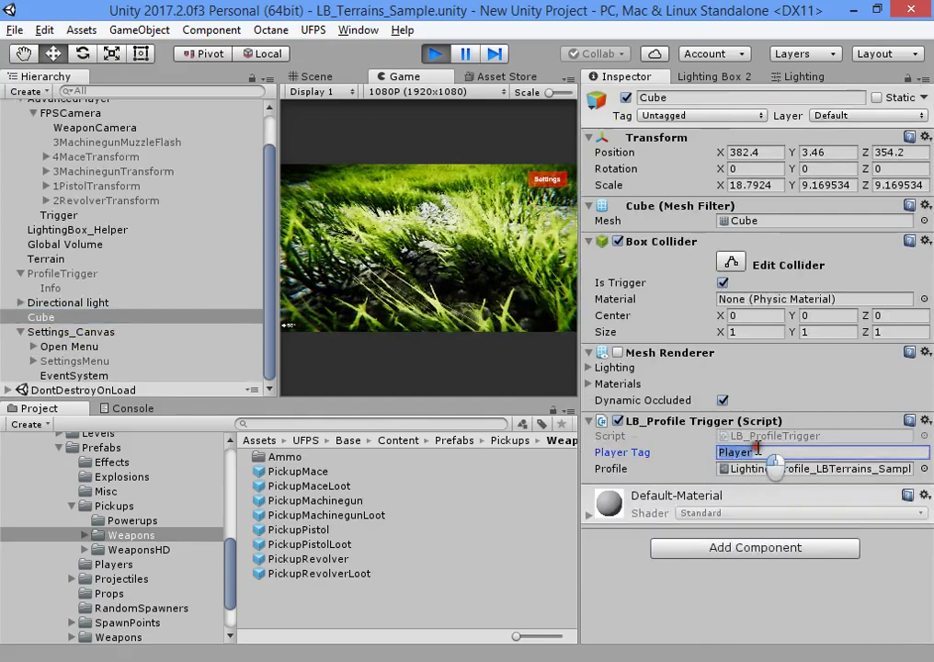